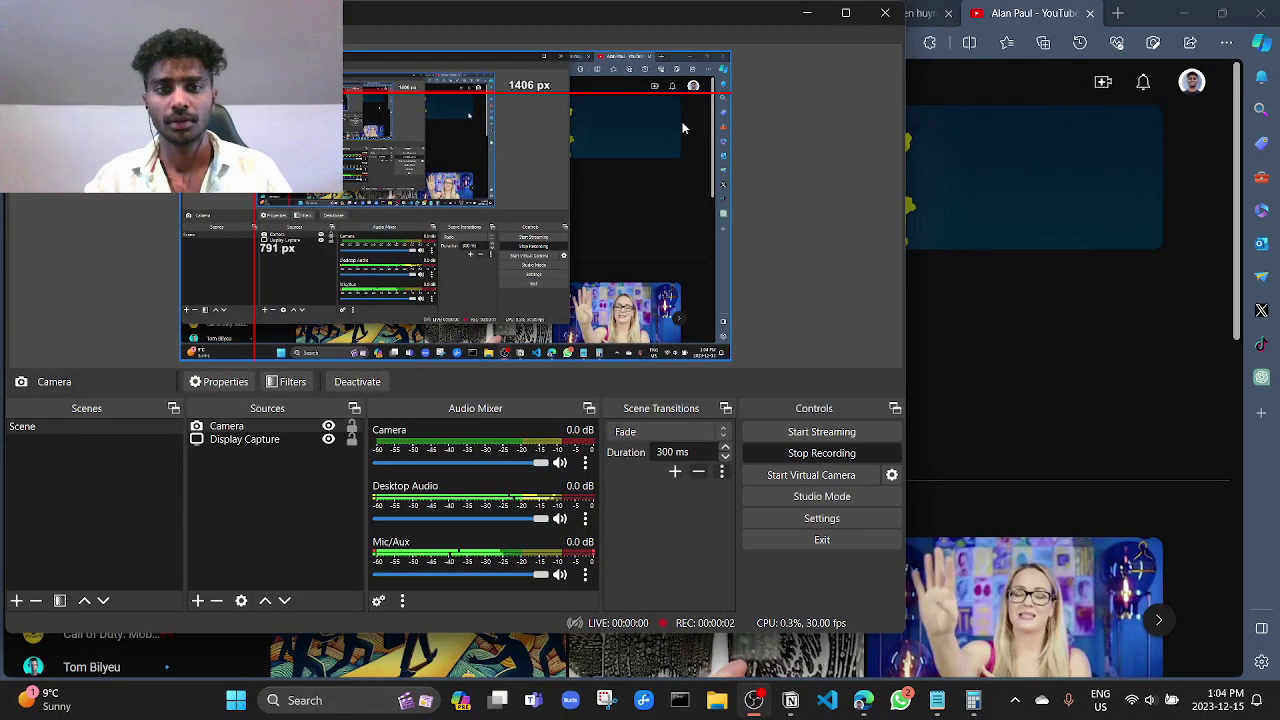
- Minimize OBS to reveal the Alan Paul channel home page with its banner and For You row
left_click(807, 13)
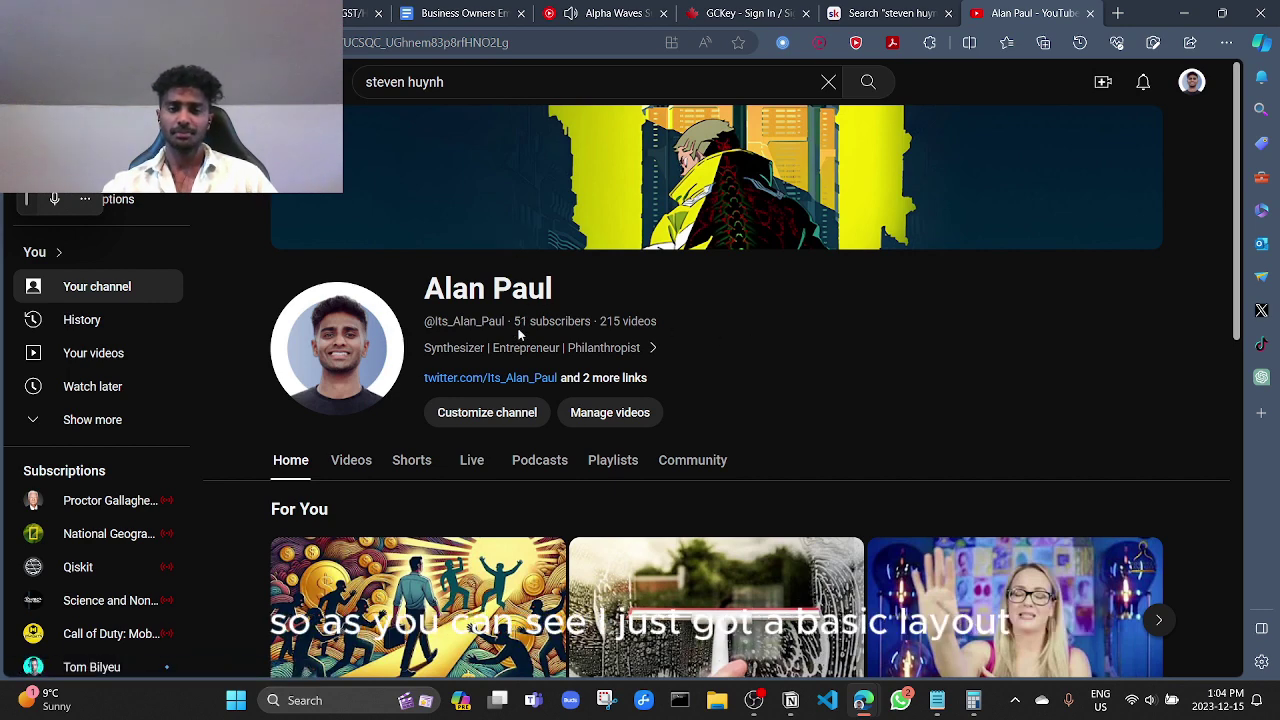
- Briefly open the YouTube Studio branding customization page, then close that tab
left_click(686, 190)
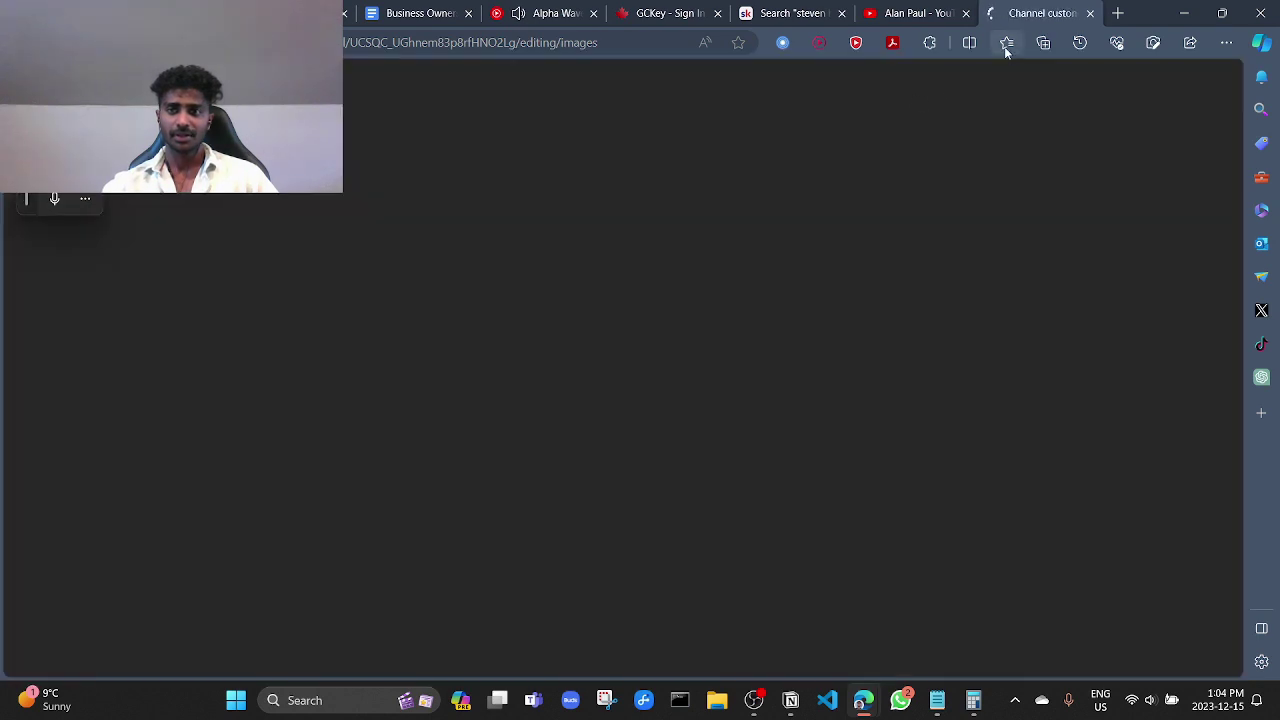
left_click(1090, 14)
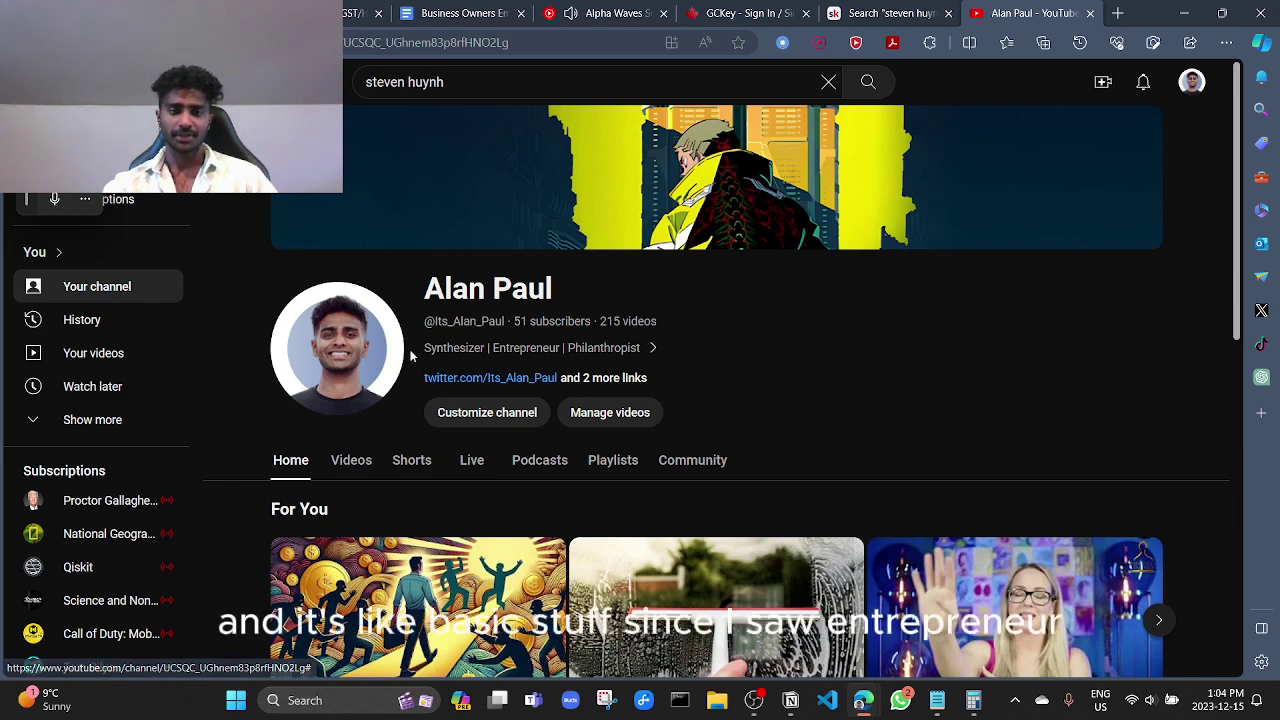
- Select the channel name, handle and bio through 'Philanthropist', then clear the selection
left_click_drag(420, 357, 478, 345)
left_click_drag(604, 350, 637, 357)
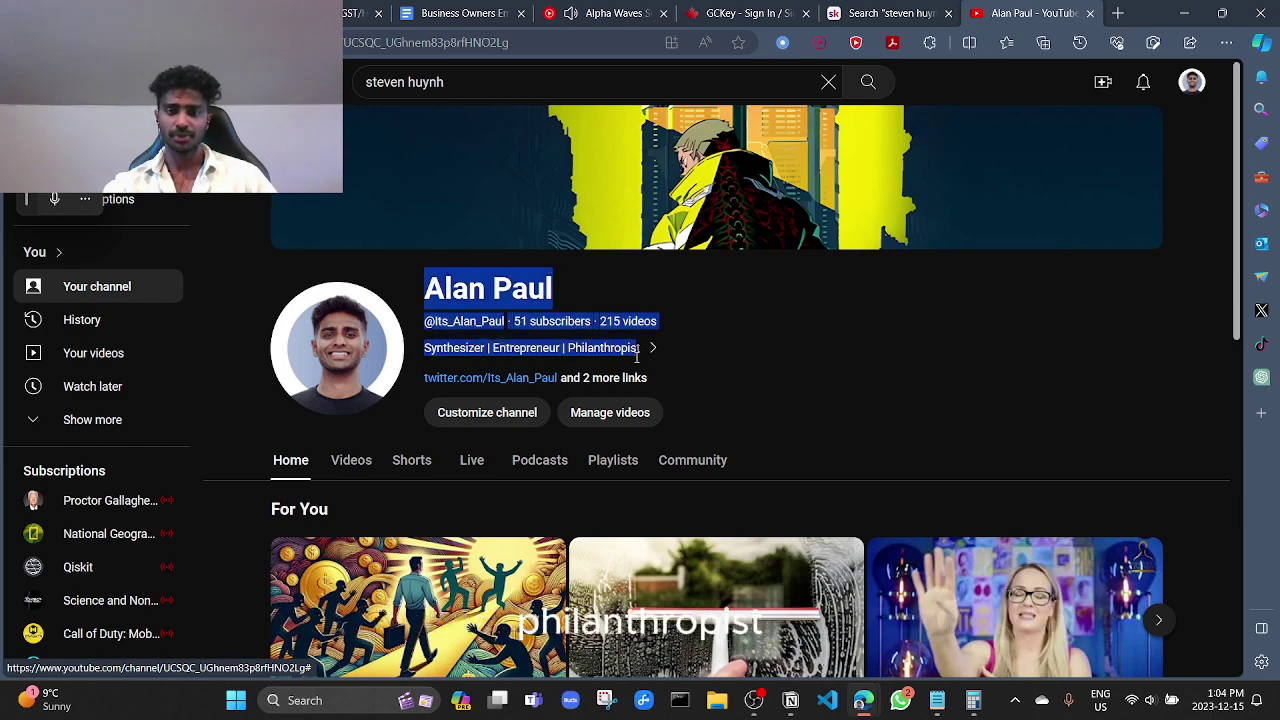
left_click(1089, 307)
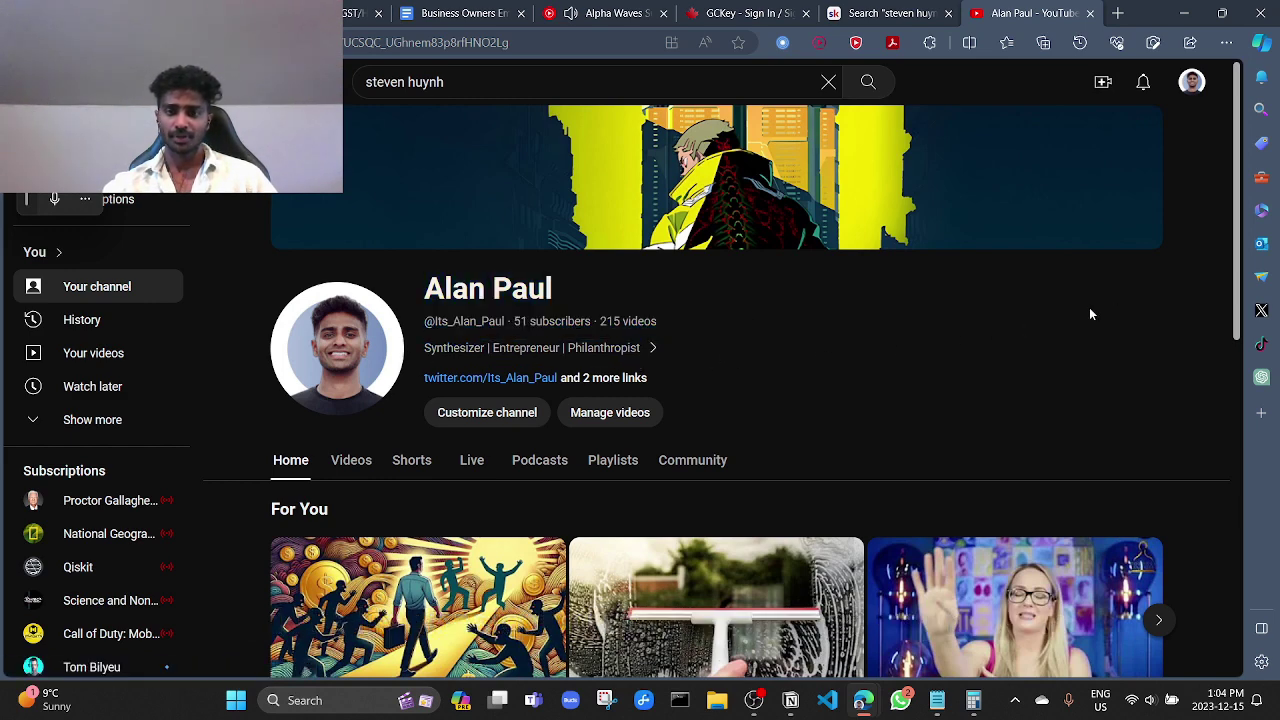
- Open and close the channel's About links, then scroll to the Shorts row and back
left_click(586, 379)
left_click(786, 150)
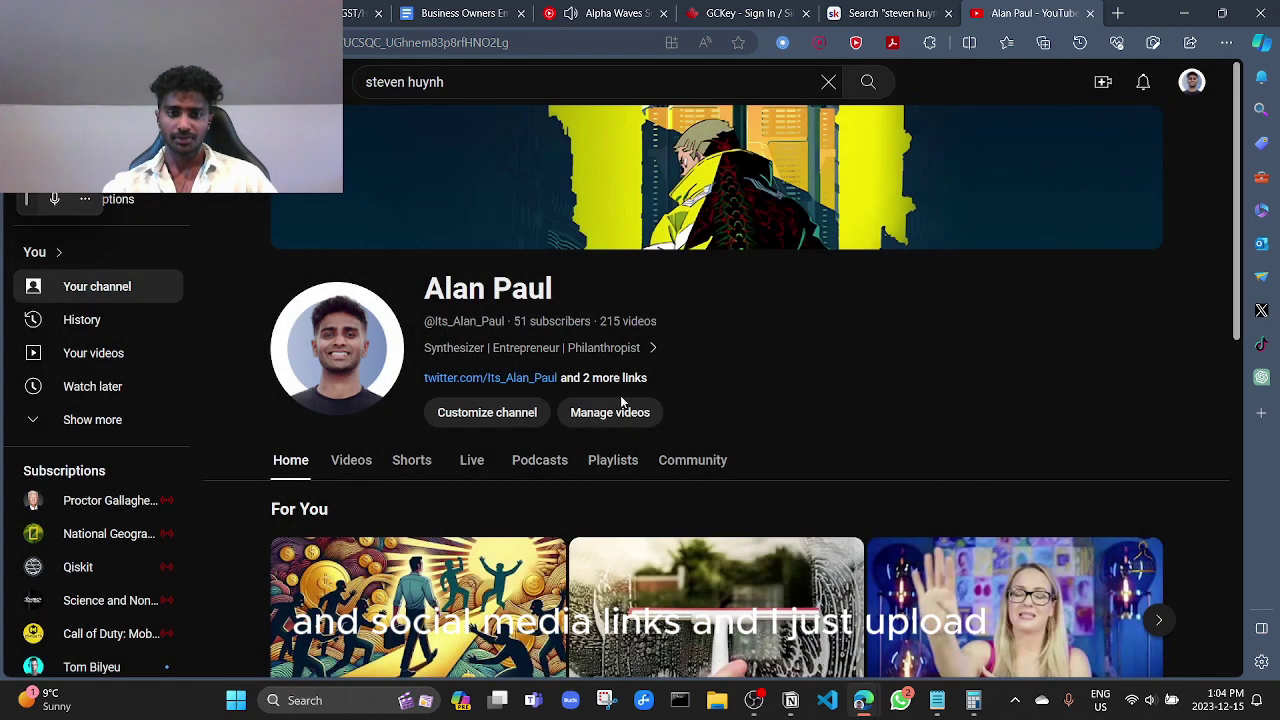
scroll(477, 524, "down", 3)
scroll(518, 524, "down", 4)
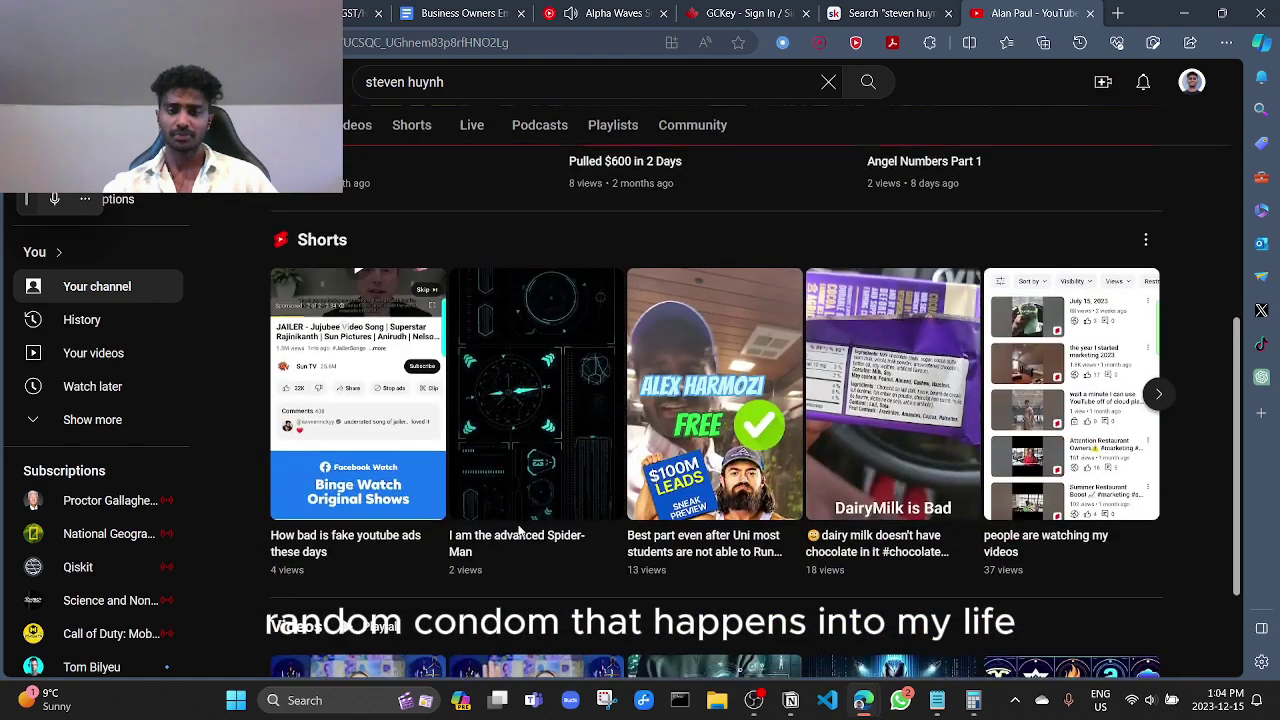
scroll(560, 535, "up", 7)
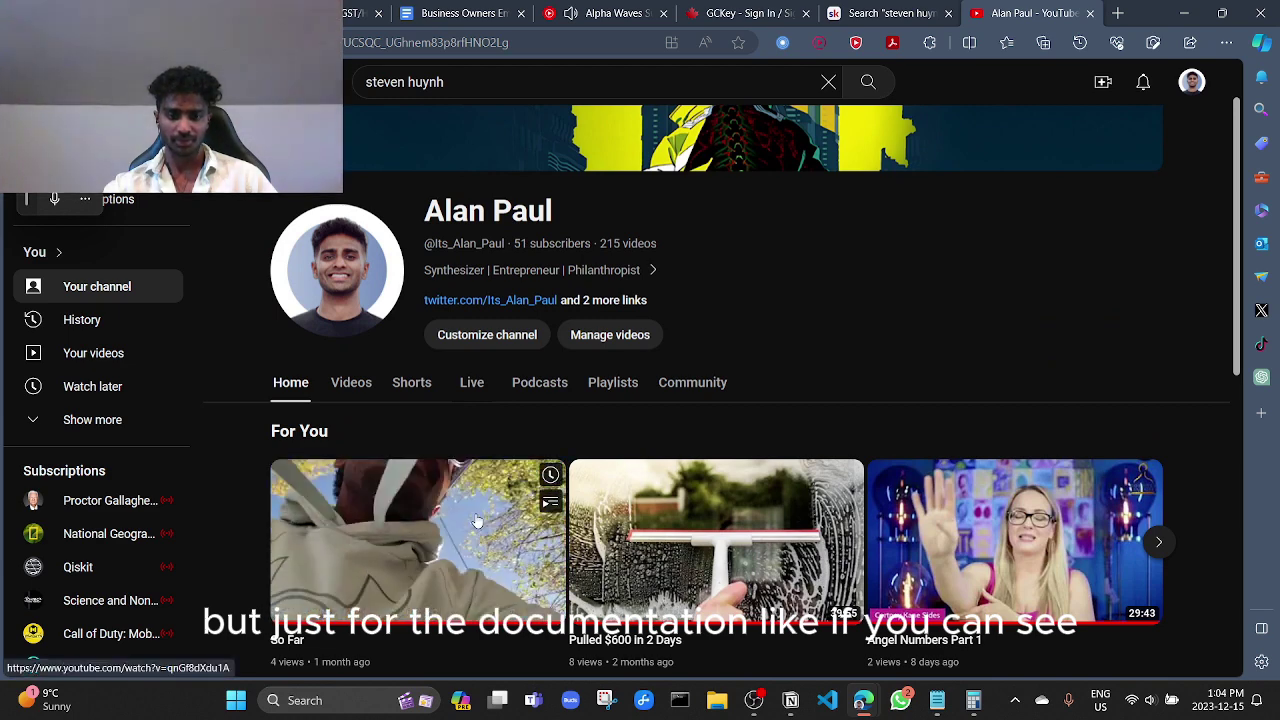
mouse_move(1014, 541)
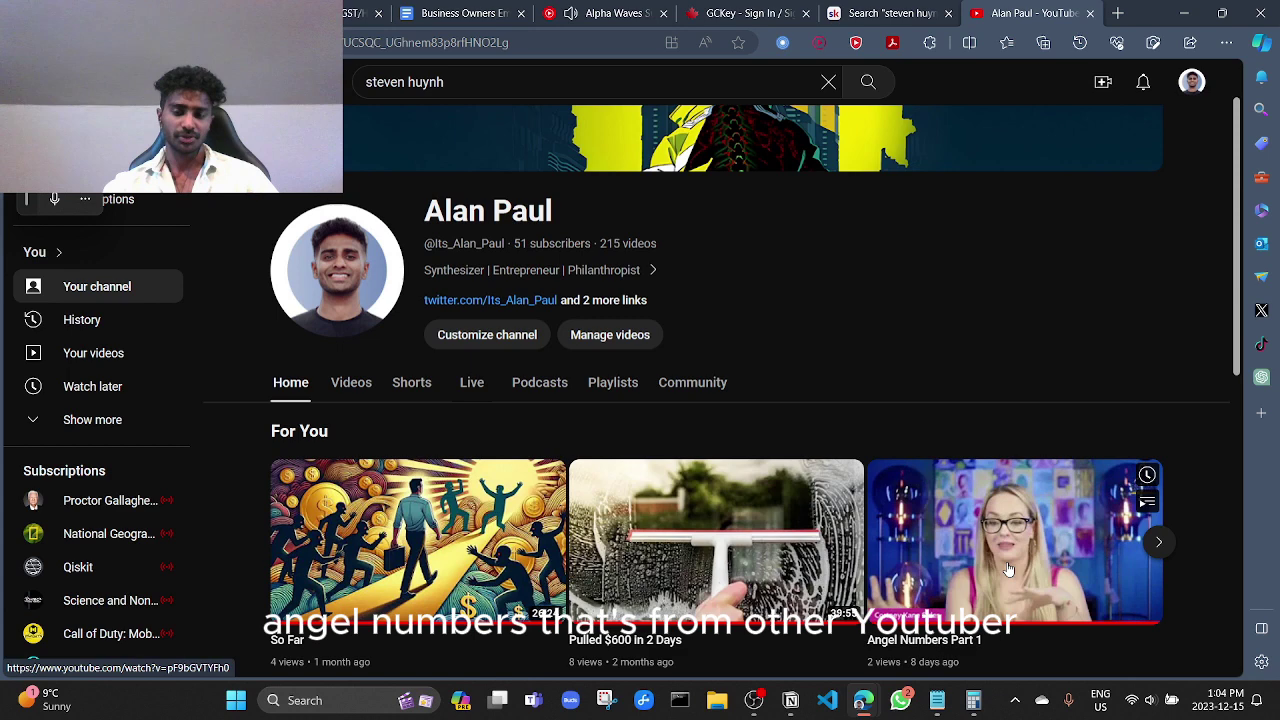
- Show the uploaded videos, briefly open branding customization, and go back to the videos list
left_click(351, 382)
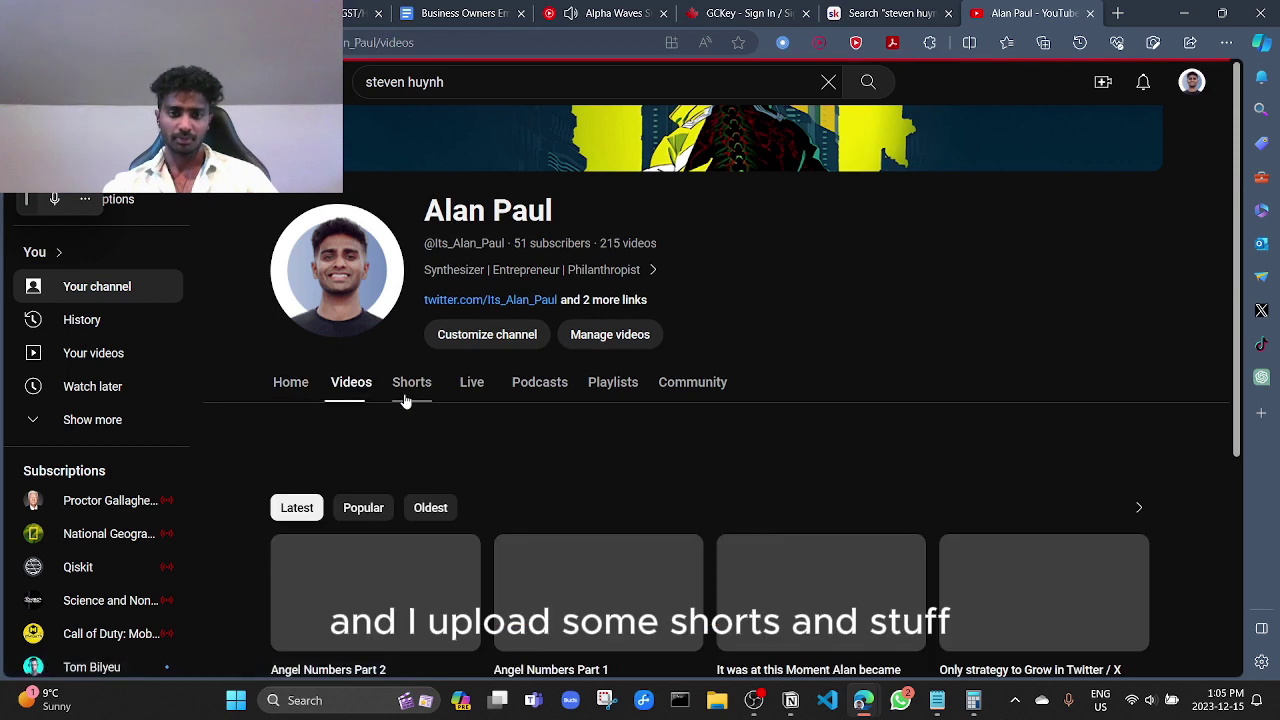
left_click(405, 401)
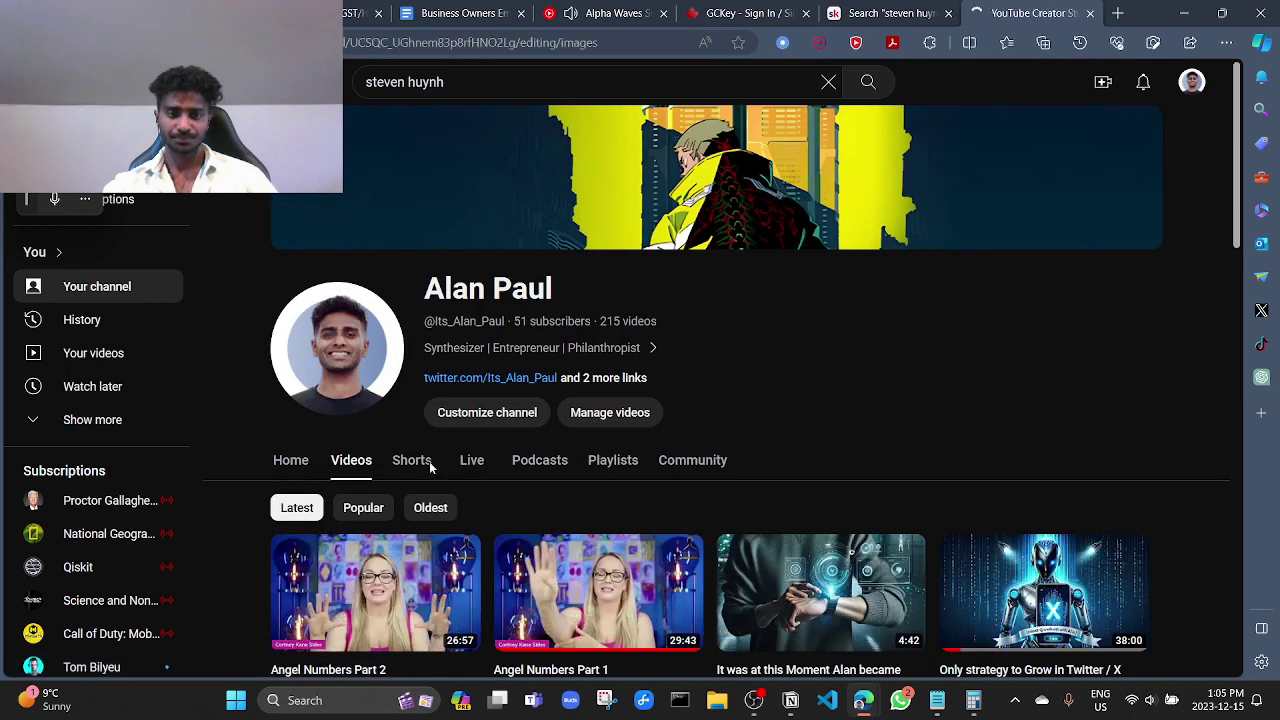
key("alt+Left")
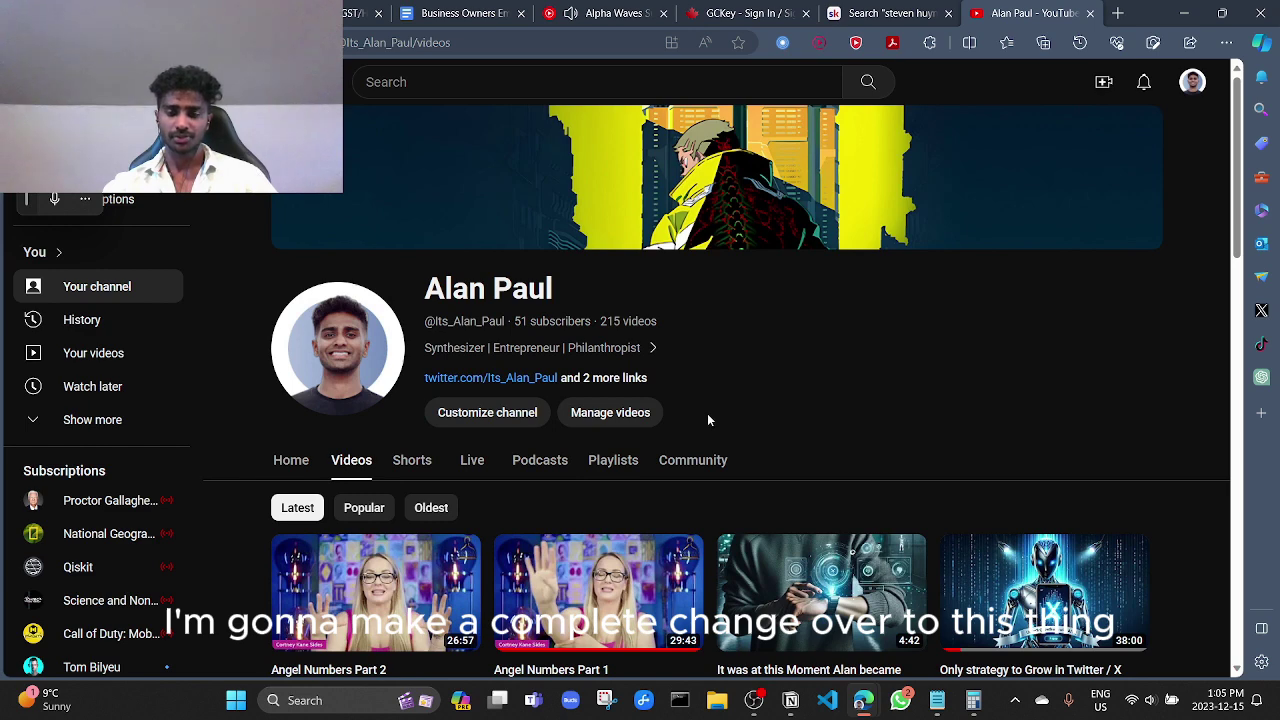
- Scroll down through the channel's Shorts and back up
left_click(413, 478)
scroll(470, 475, "down", 1)
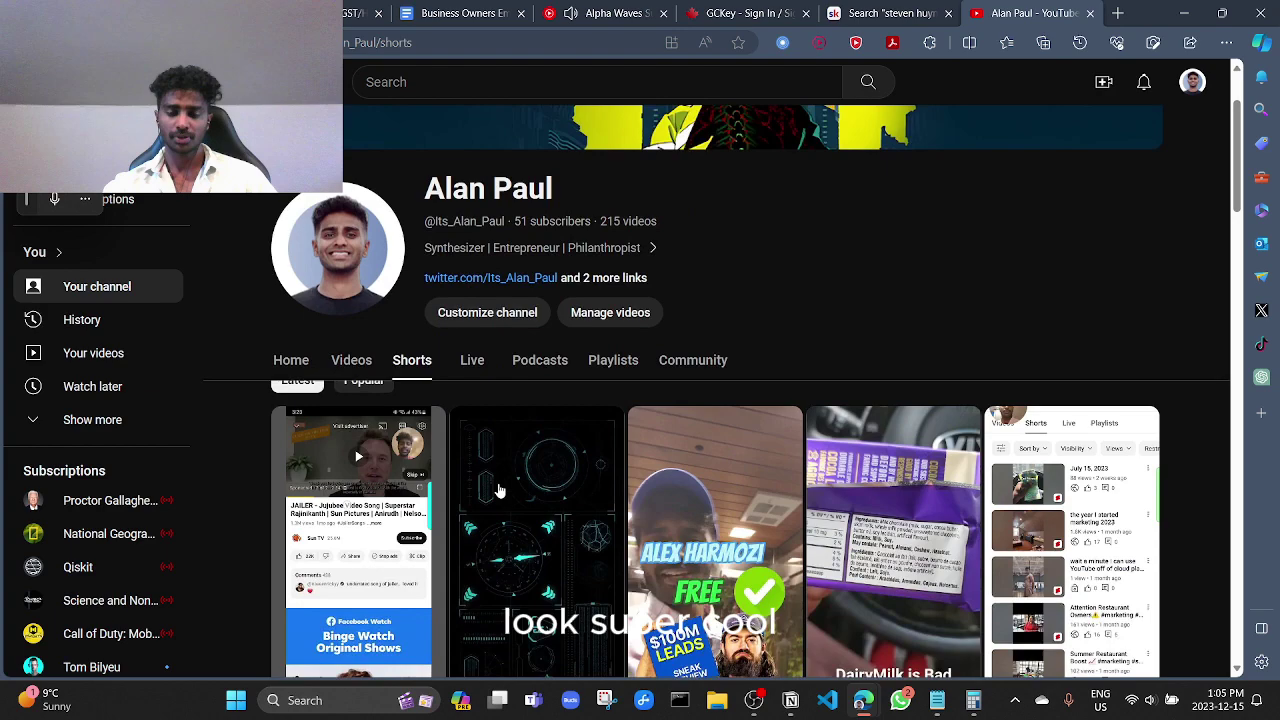
scroll(505, 482, "down", 4)
scroll(505, 482, "down", 1)
scroll(505, 482, "down", 2)
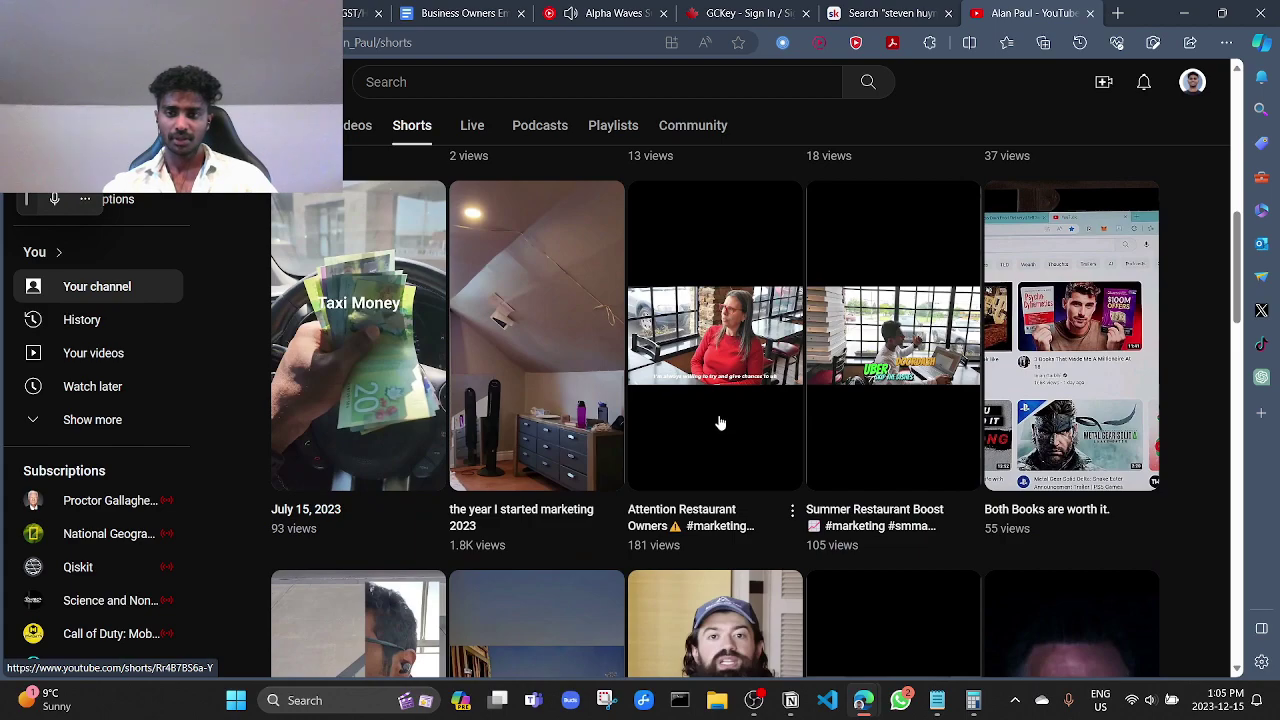
scroll(720, 403, "down", 3)
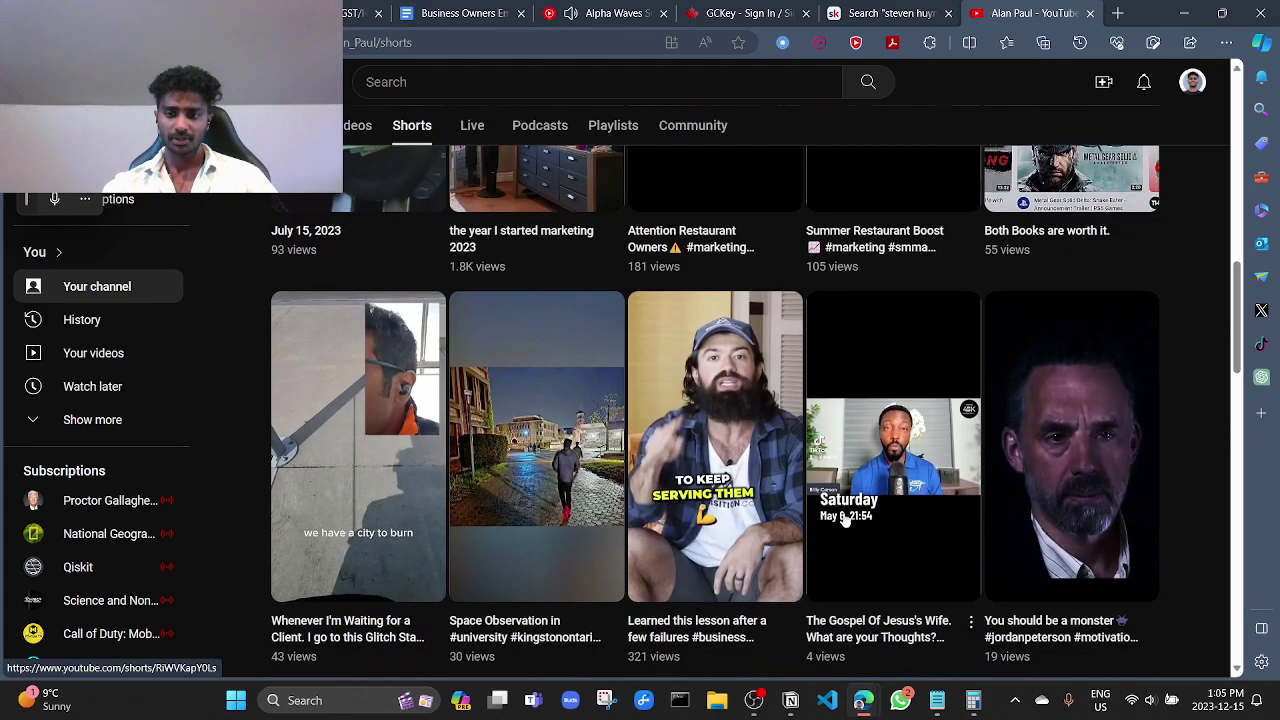
scroll(975, 498, "down", 1)
scroll(975, 498, "down", 3)
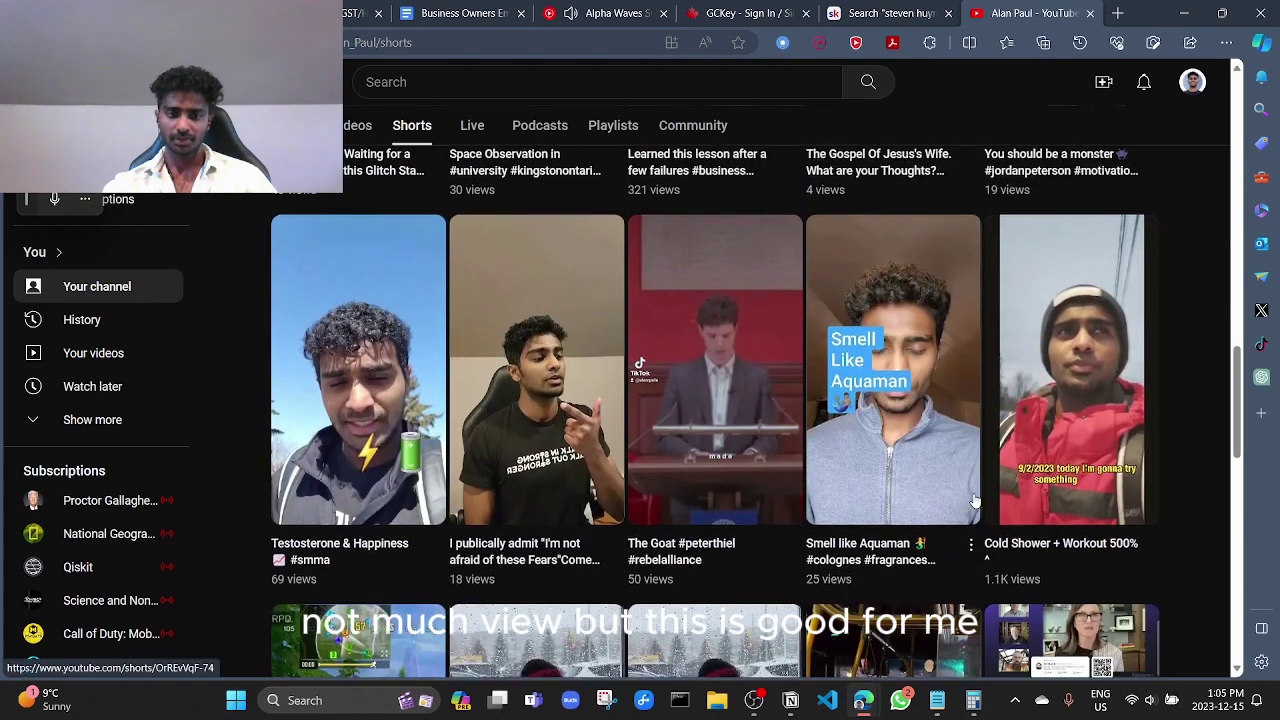
scroll(970, 497, "down", 5)
scroll(967, 497, "down", 3)
scroll(970, 498, "up", 5)
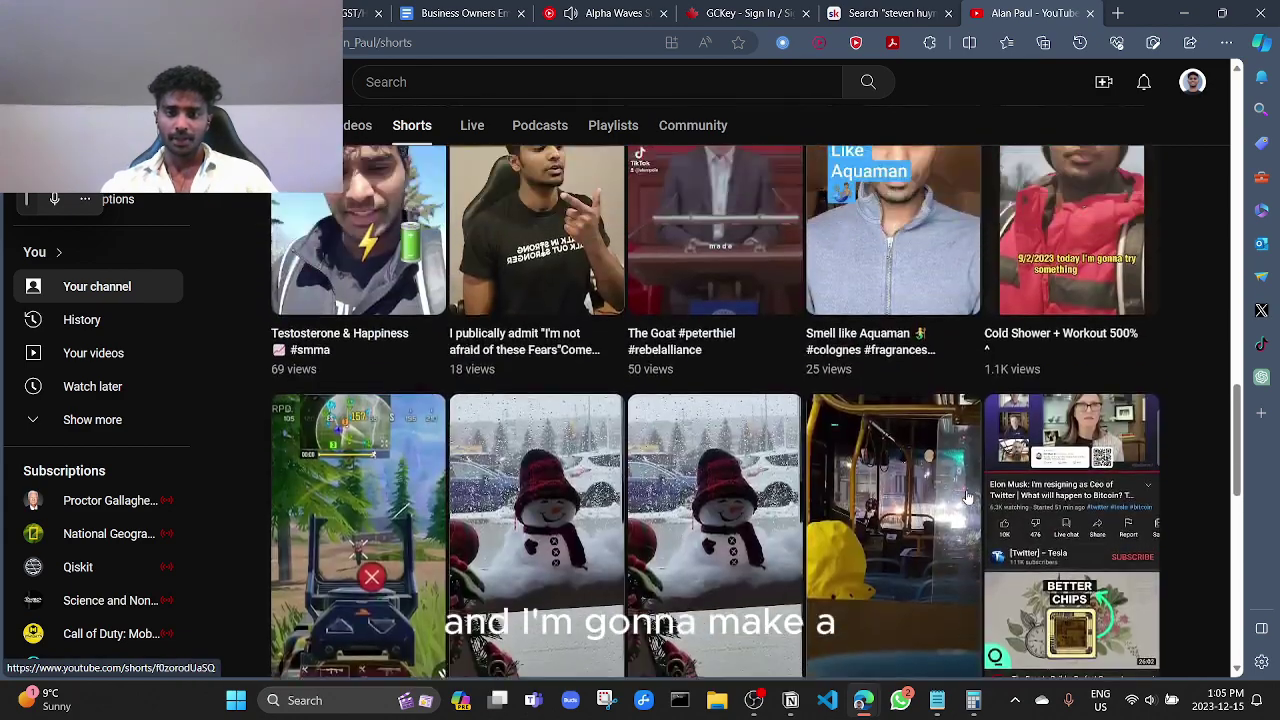
scroll(978, 502, "up", 5)
scroll(985, 504, "up", 5)
scroll(994, 505, "up", 3)
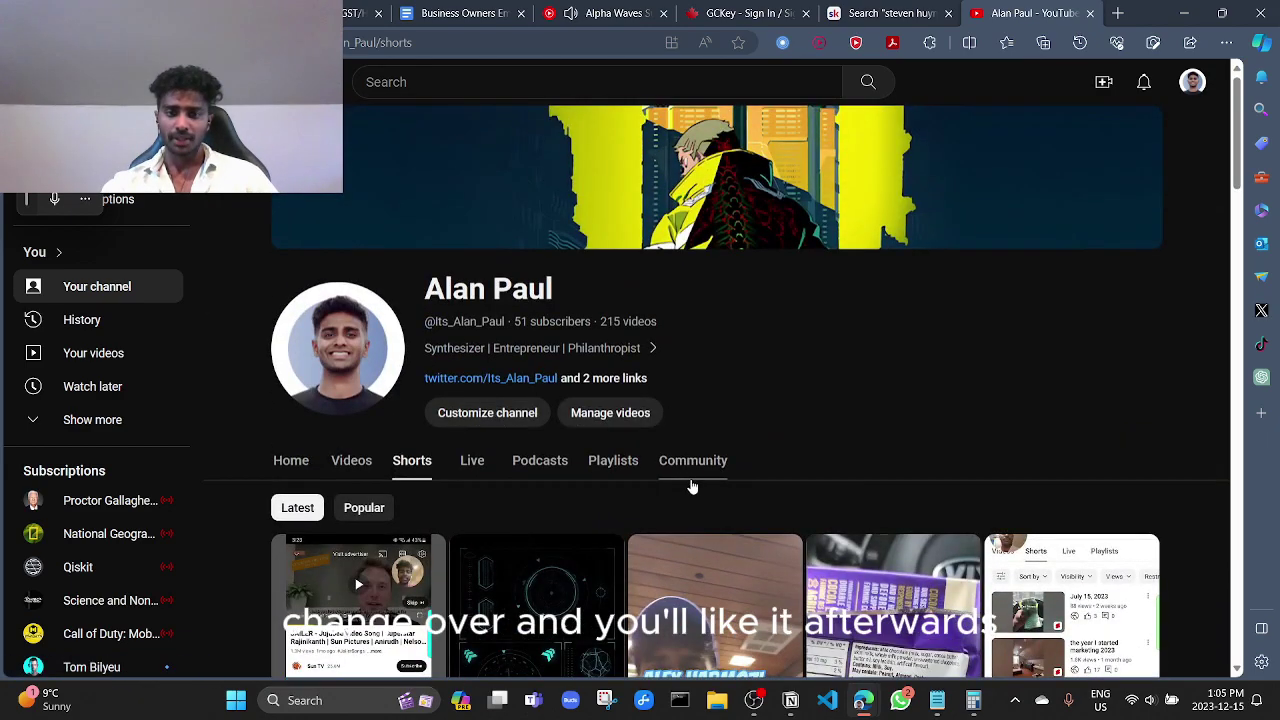
- Browse the channel's created playlists
left_click(625, 463)
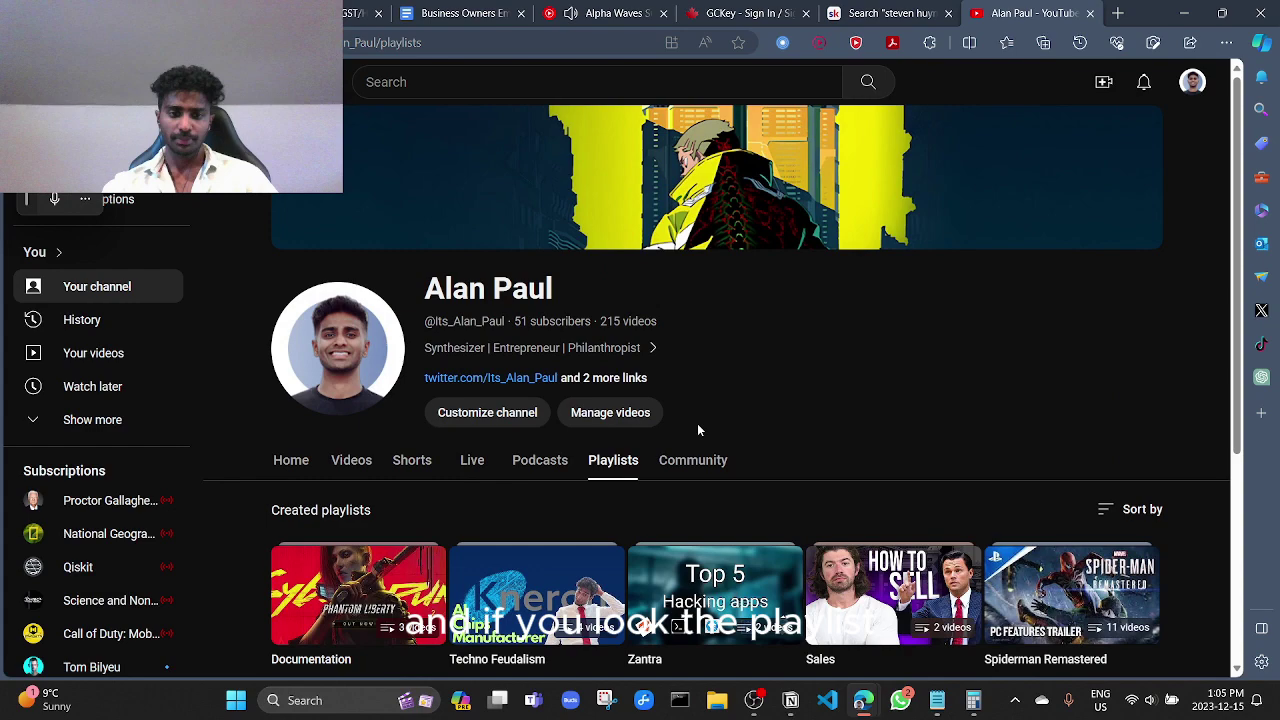
scroll(697, 428, "down", 3)
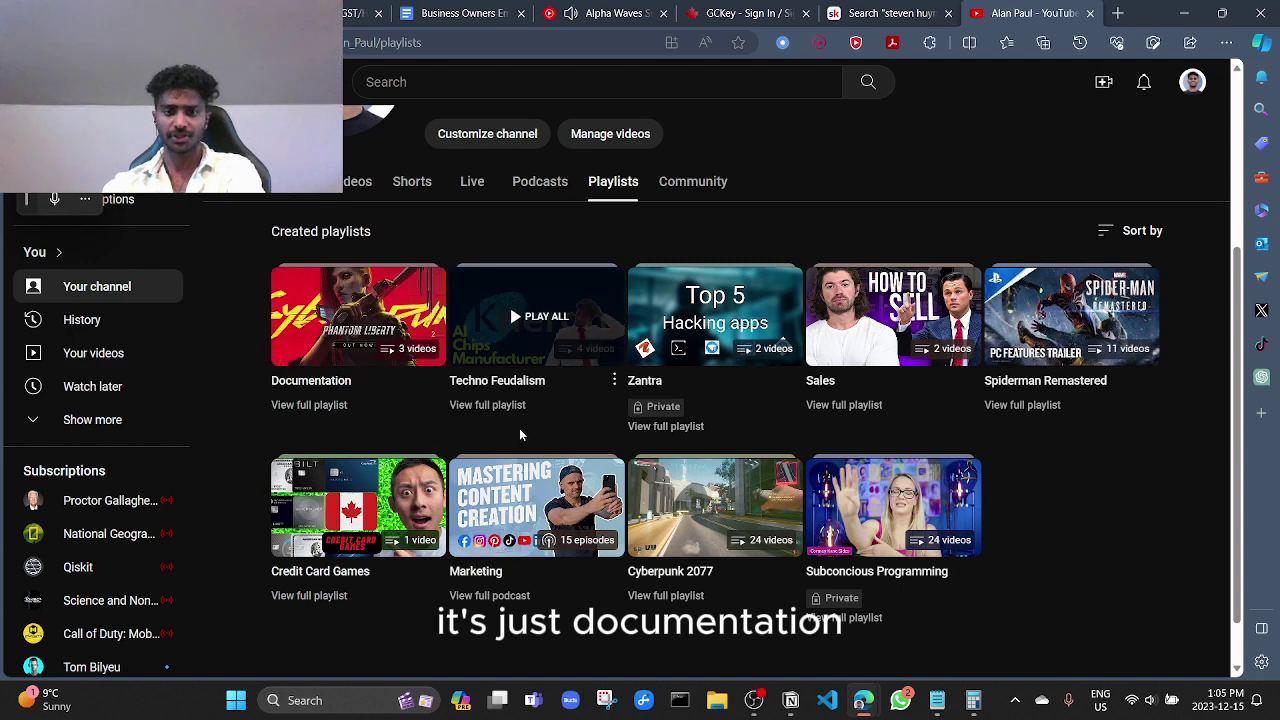
mouse_move(714, 506)
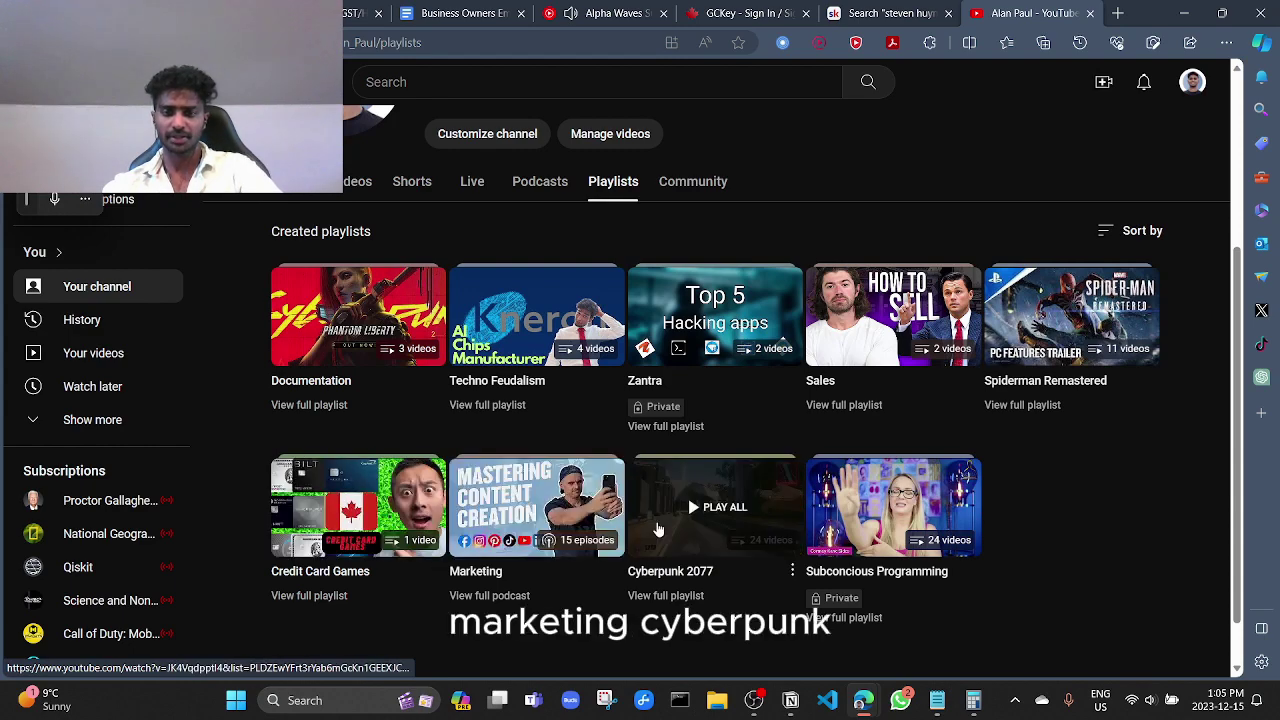
scroll(910, 440, "up", 3)
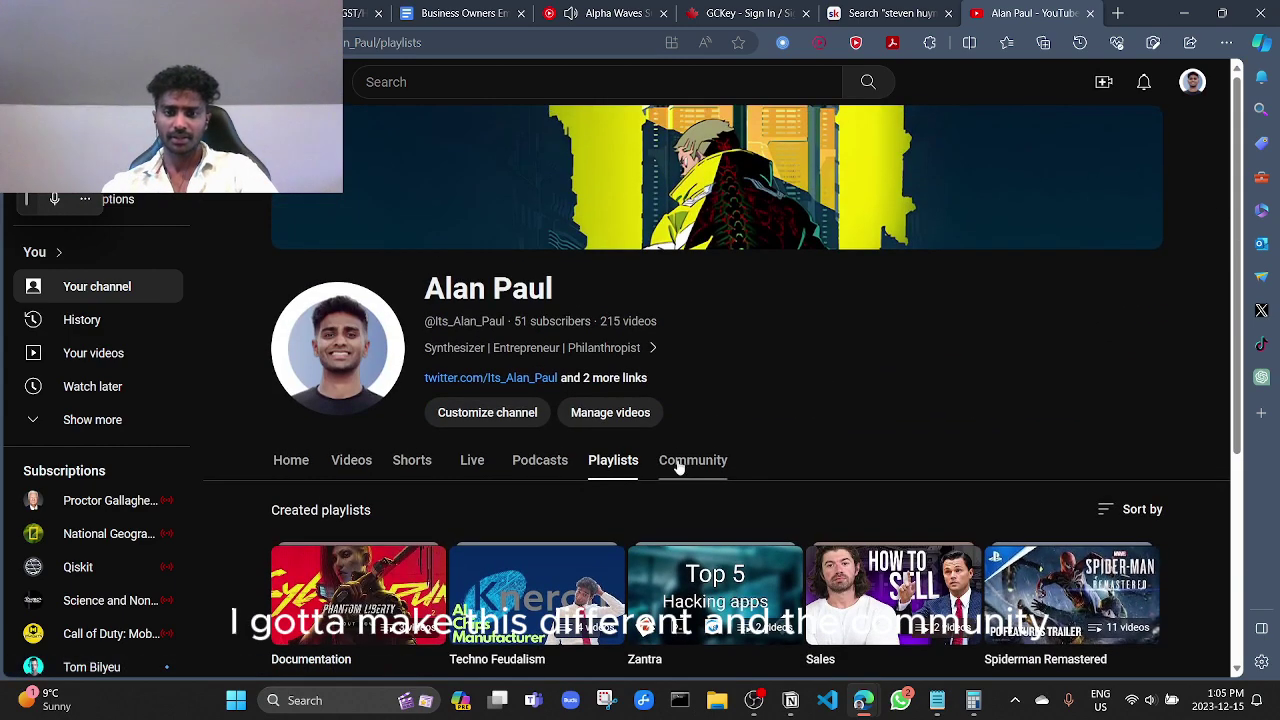
- Open the Community tab and scroll down through the older image posts
left_click(680, 463)
scroll(703, 472, "down", 2)
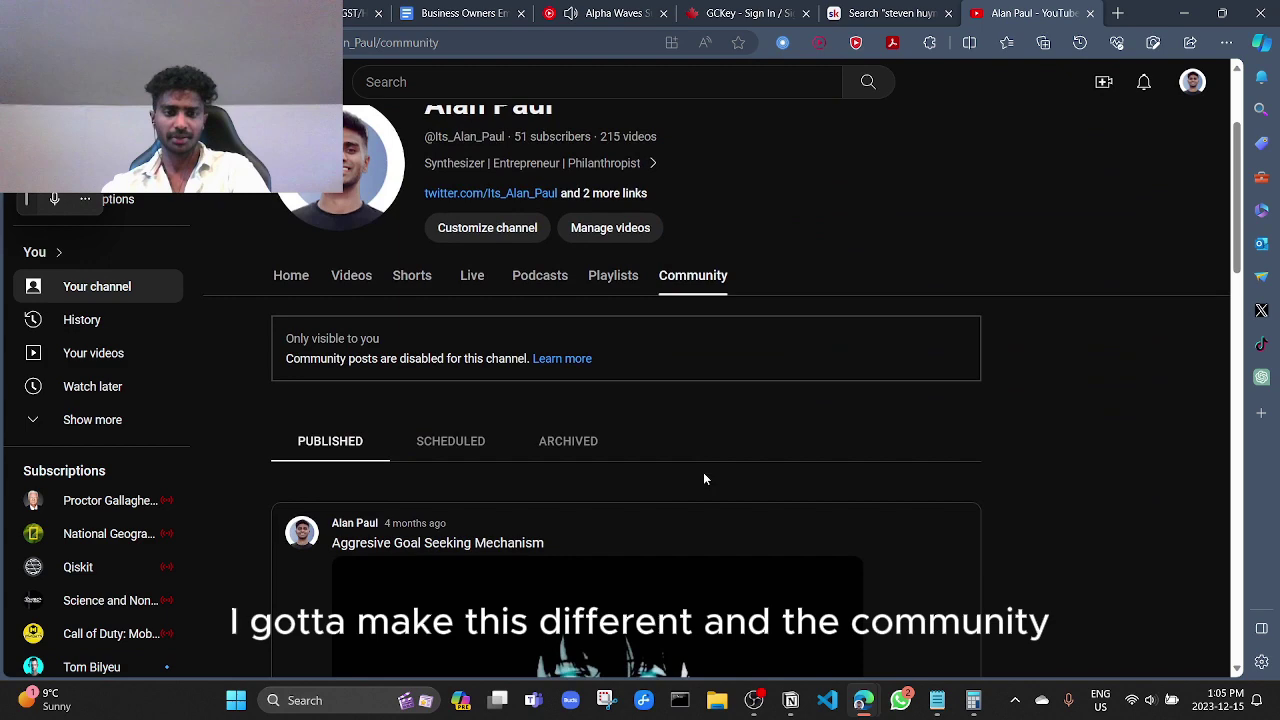
scroll(685, 480, "down", 2)
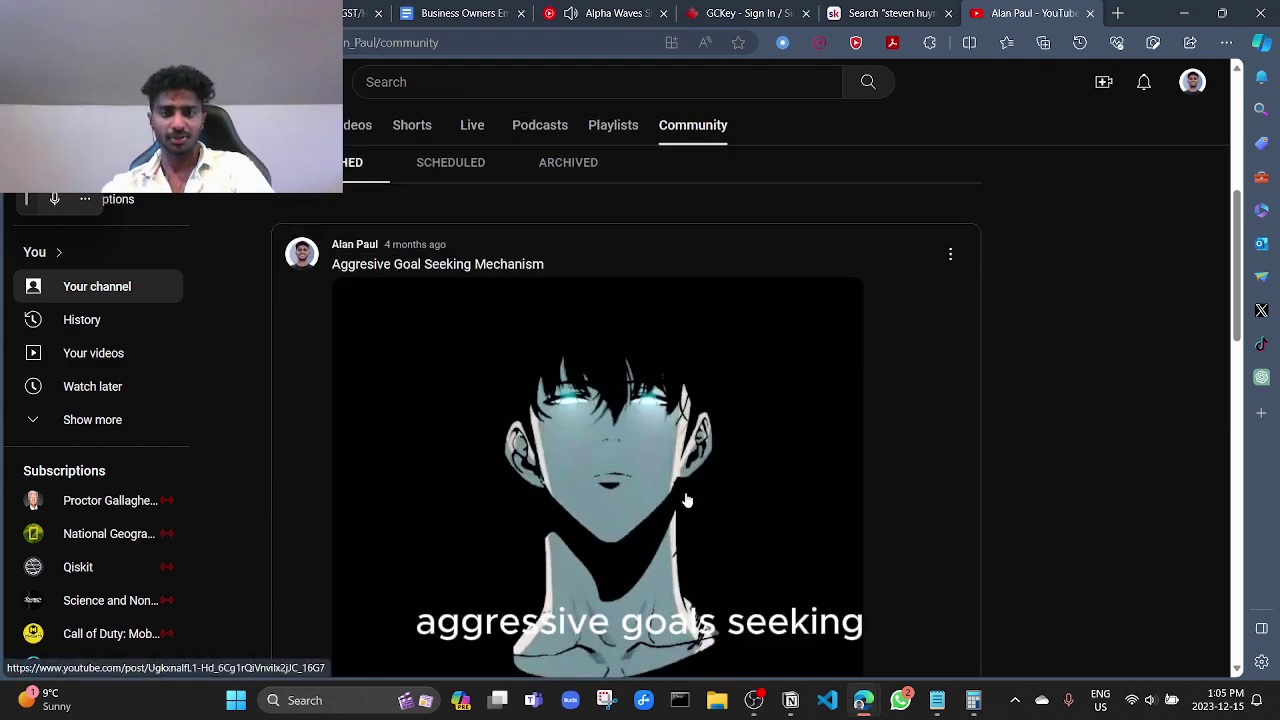
scroll(687, 497, "down", 3)
scroll(690, 500, "down", 3)
scroll(695, 503, "down", 4)
scroll(695, 503, "down", 1)
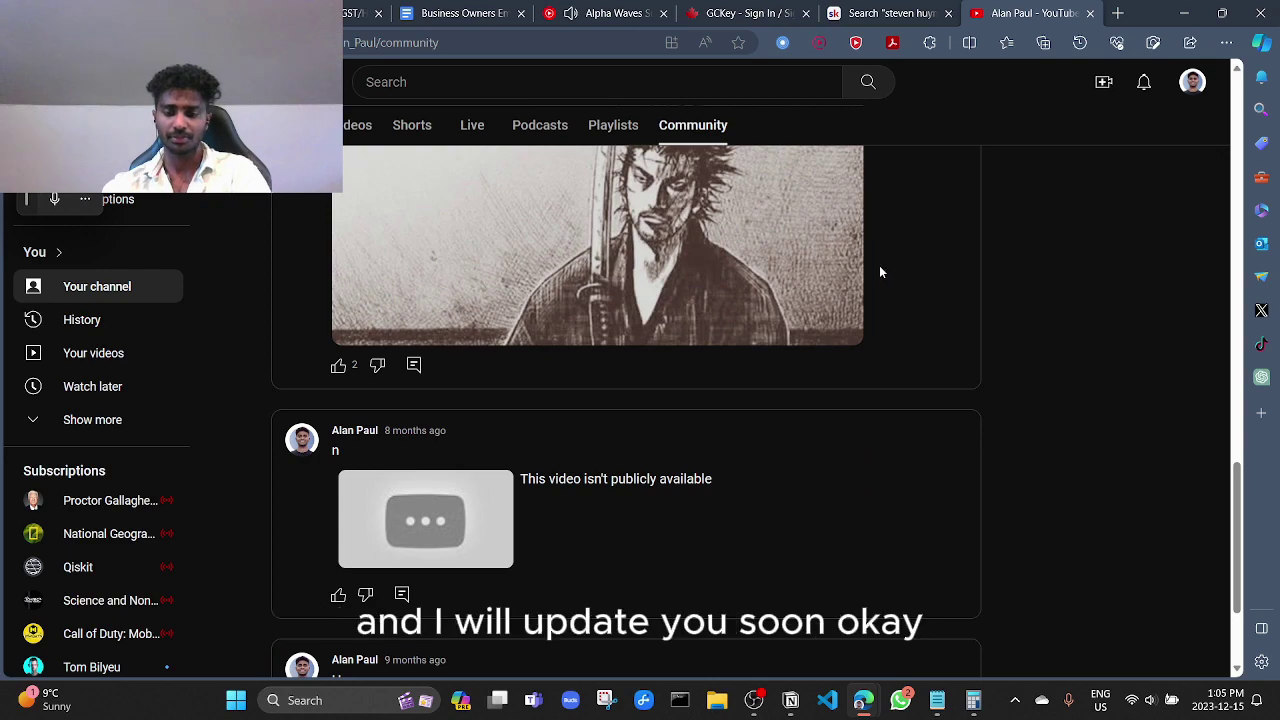
left_click(754, 700)
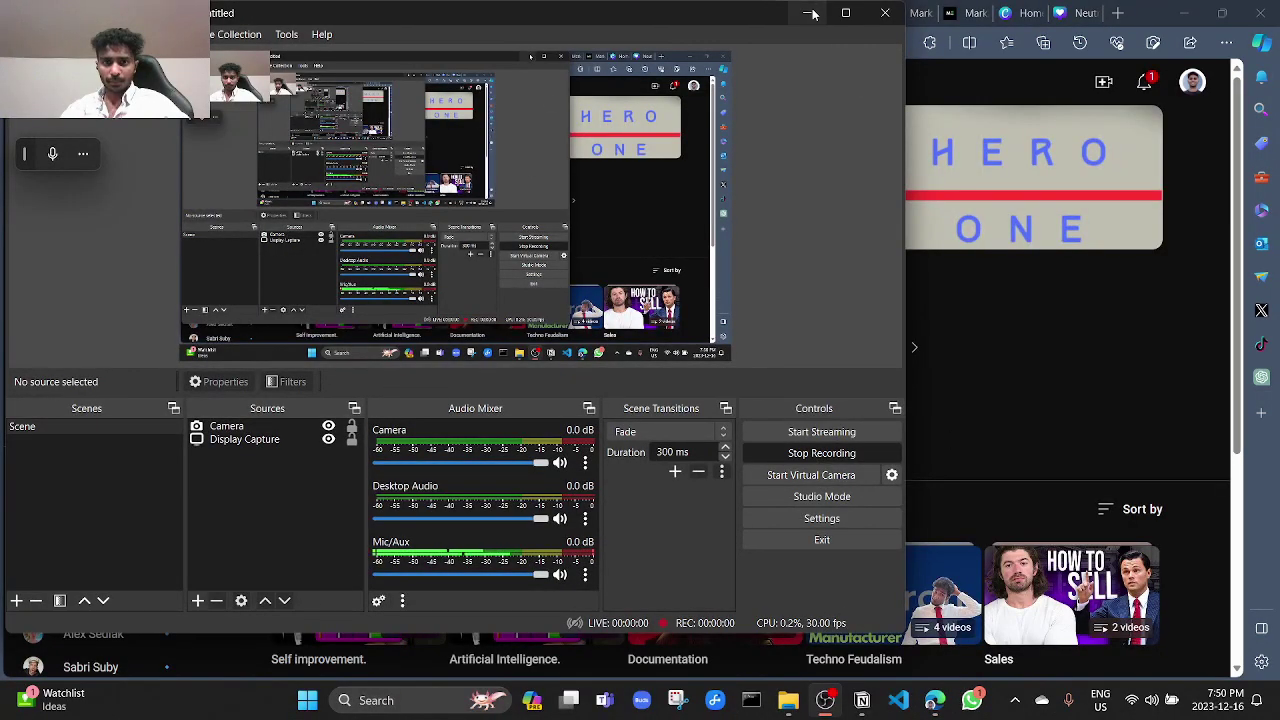
- Minimize OBS and open the About panel with the full bio and social links
left_click(810, 13)
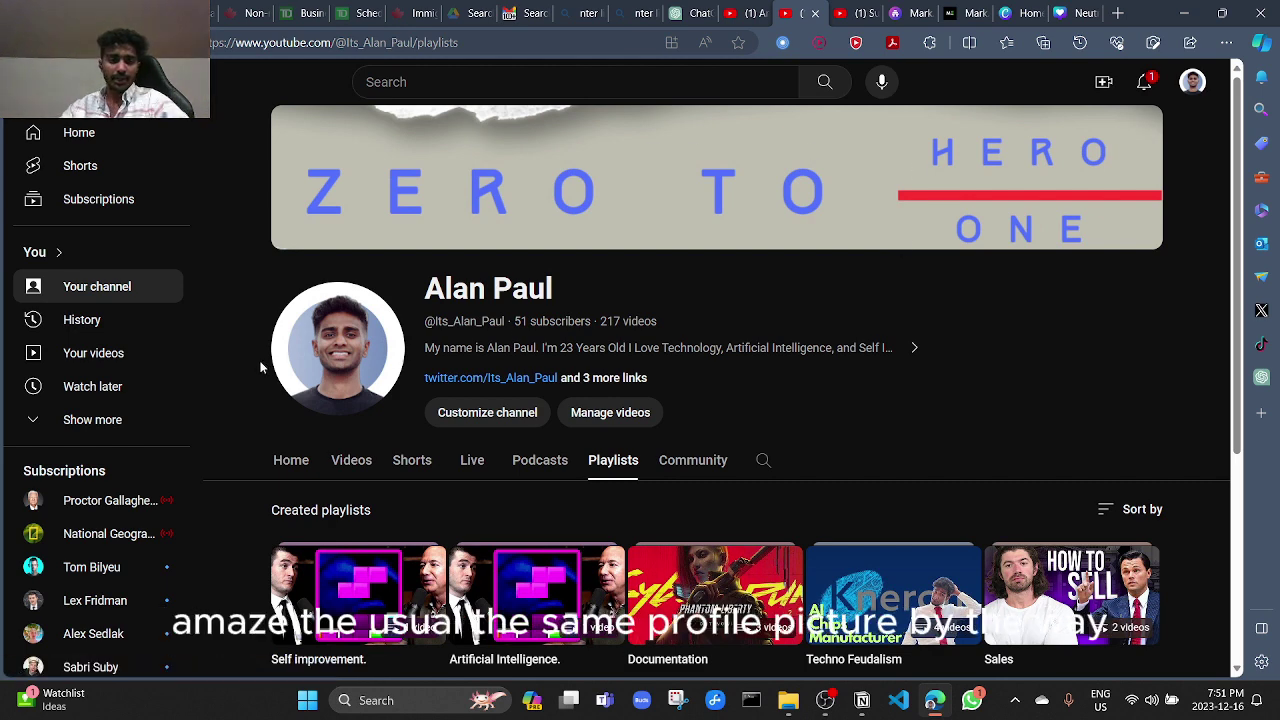
left_click(908, 349)
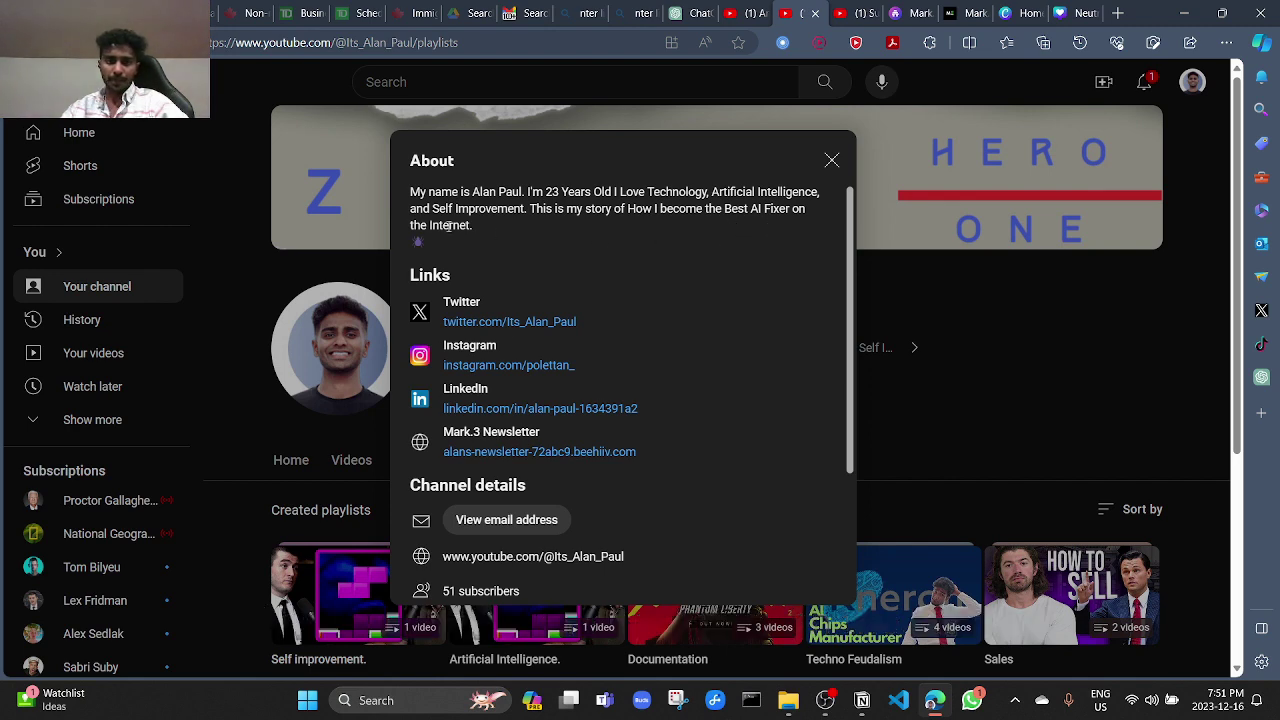
- Close and reopen the About details, scroll through bio and links, then close it
left_click(396, 246)
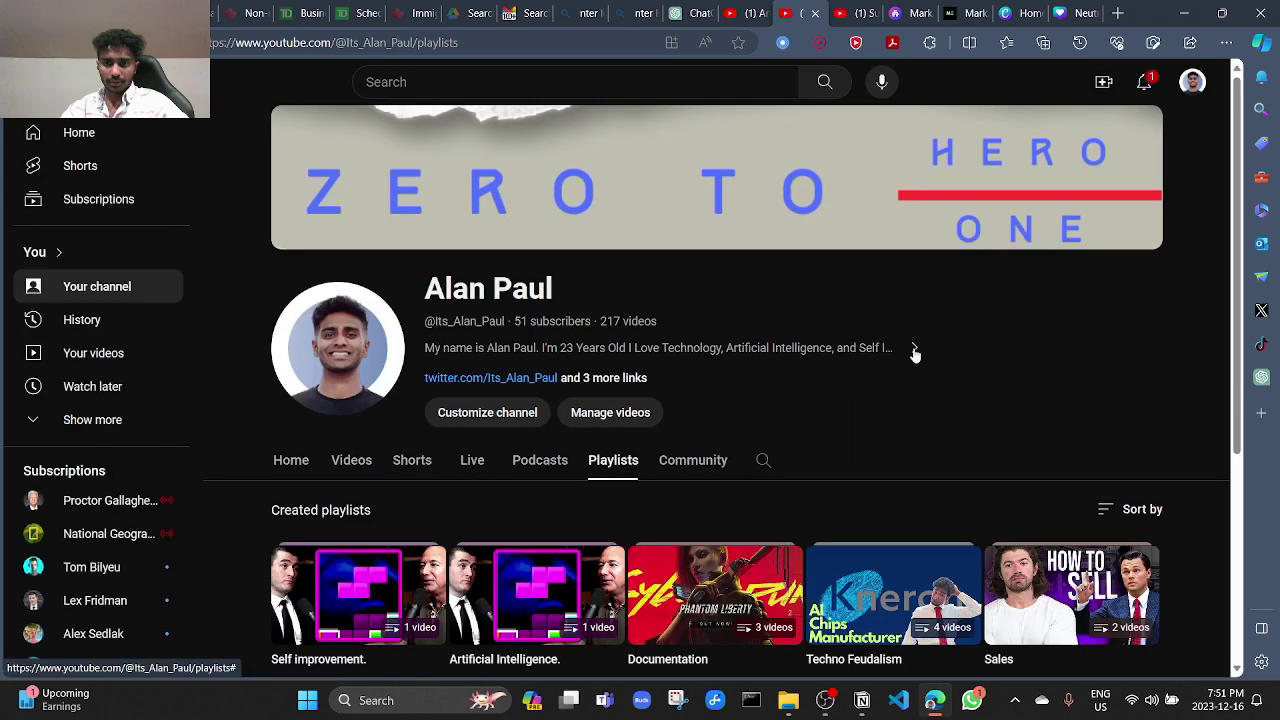
left_click(913, 350)
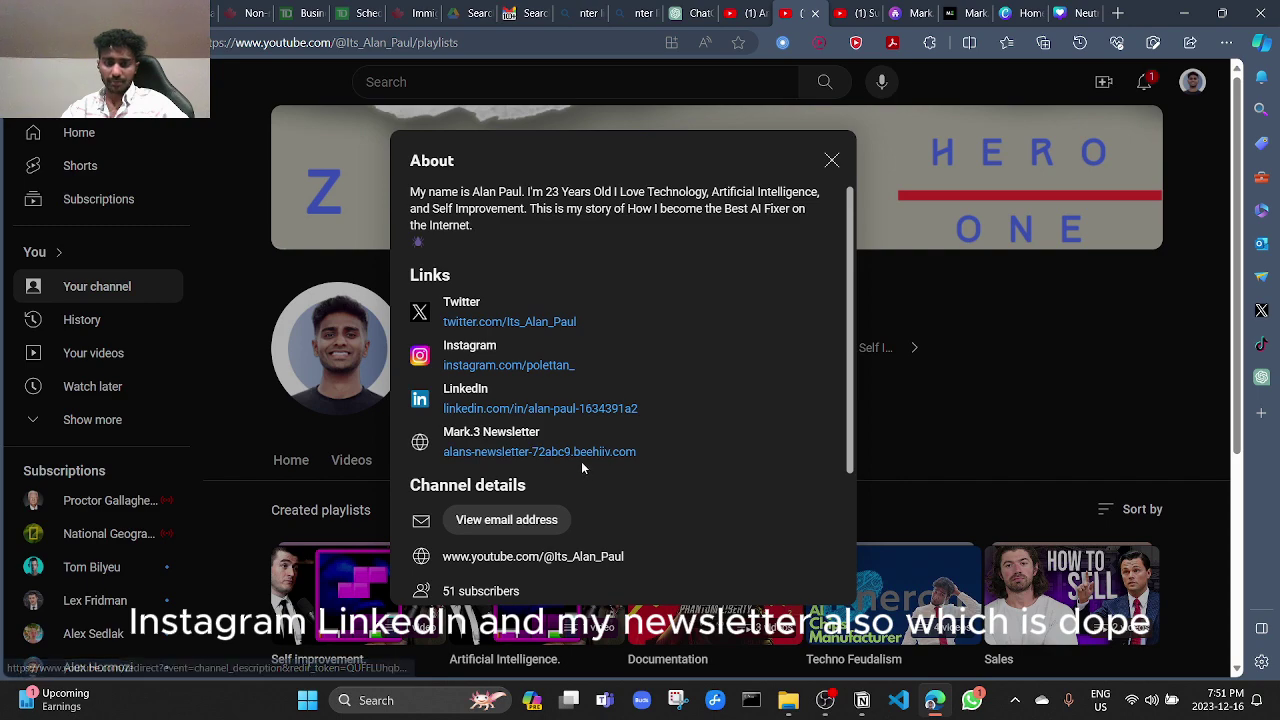
scroll(600, 457, "down", 3)
left_click(960, 320)
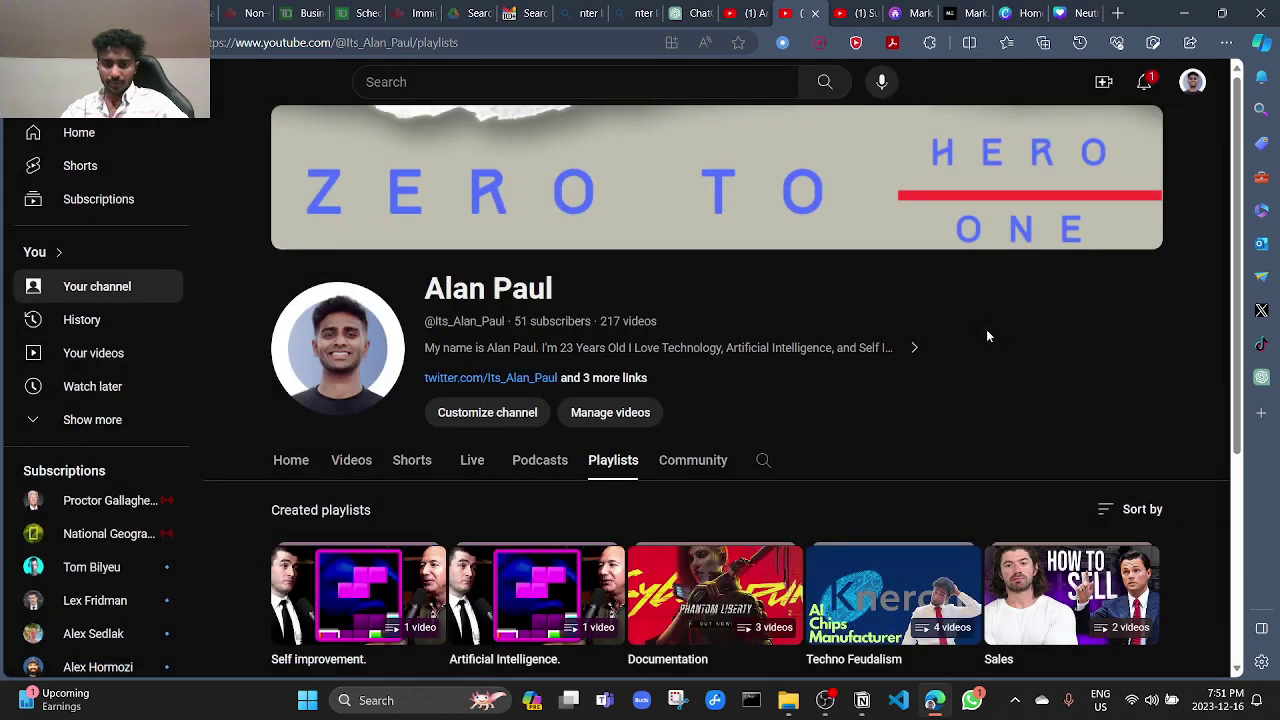
- Scroll through the nine playlists, then look over the Community posts
scroll(693, 393, "down", 3)
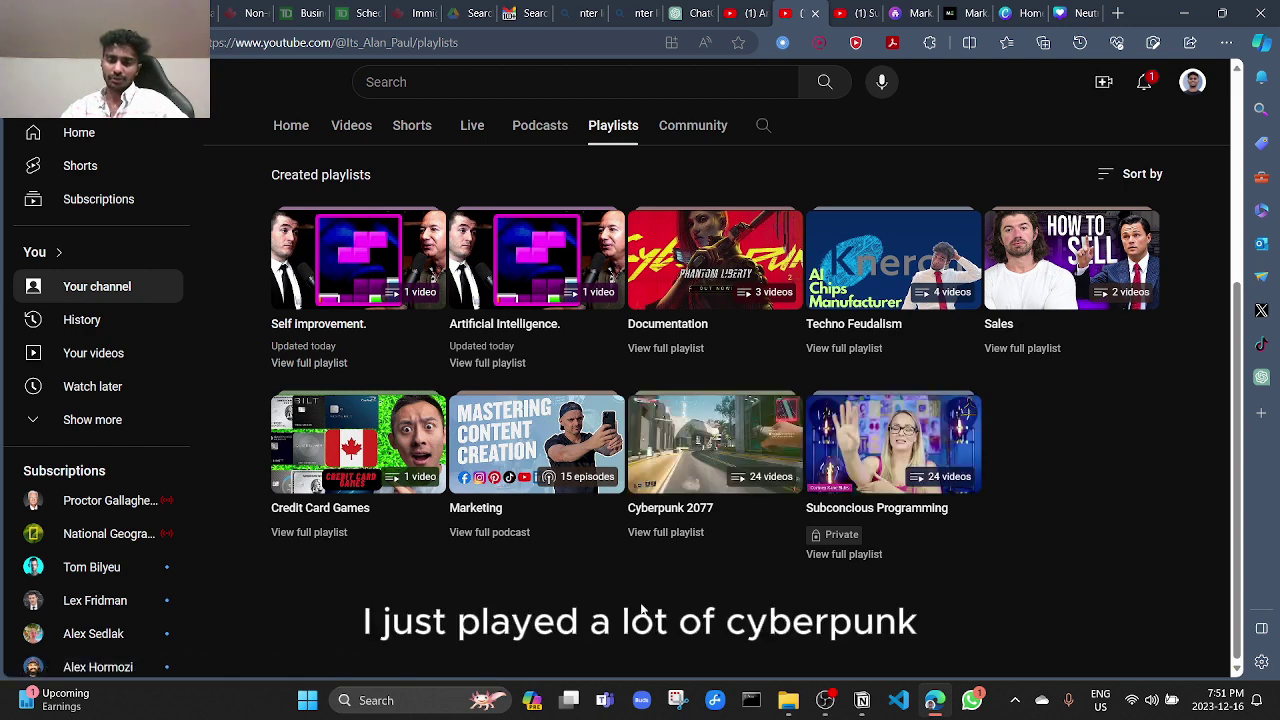
mouse_move(358, 444)
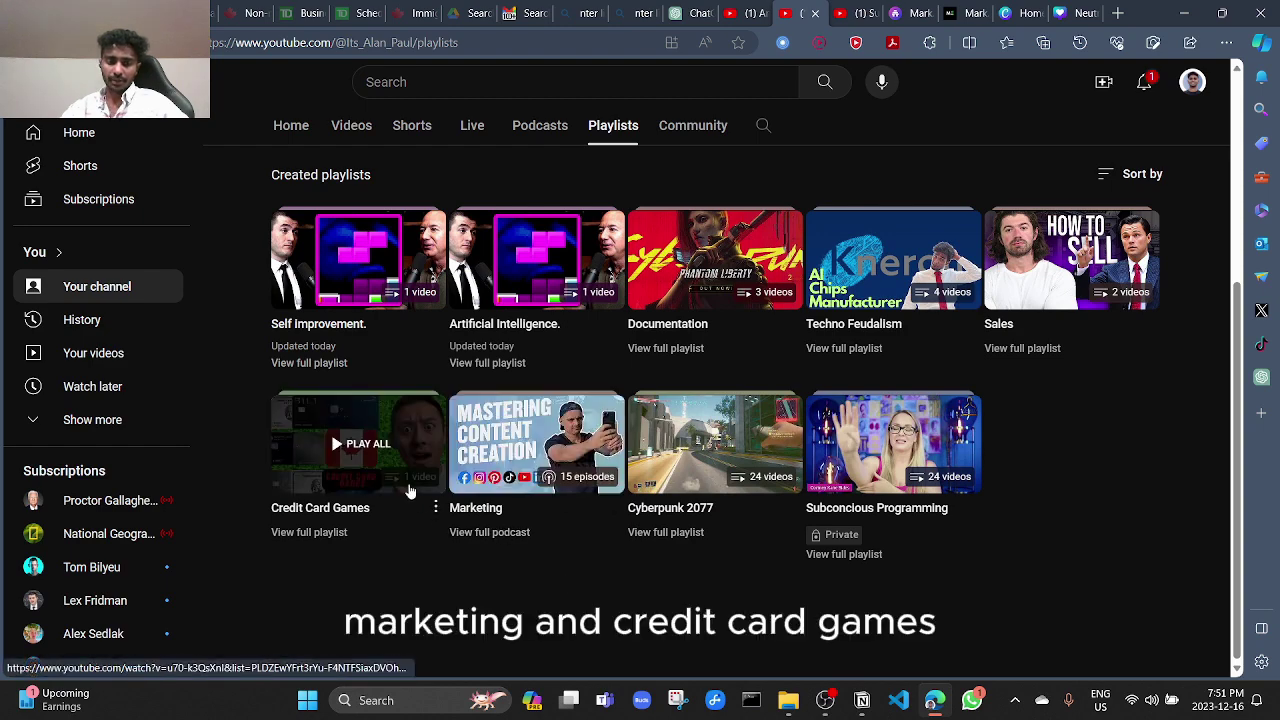
scroll(660, 440, "up", 3)
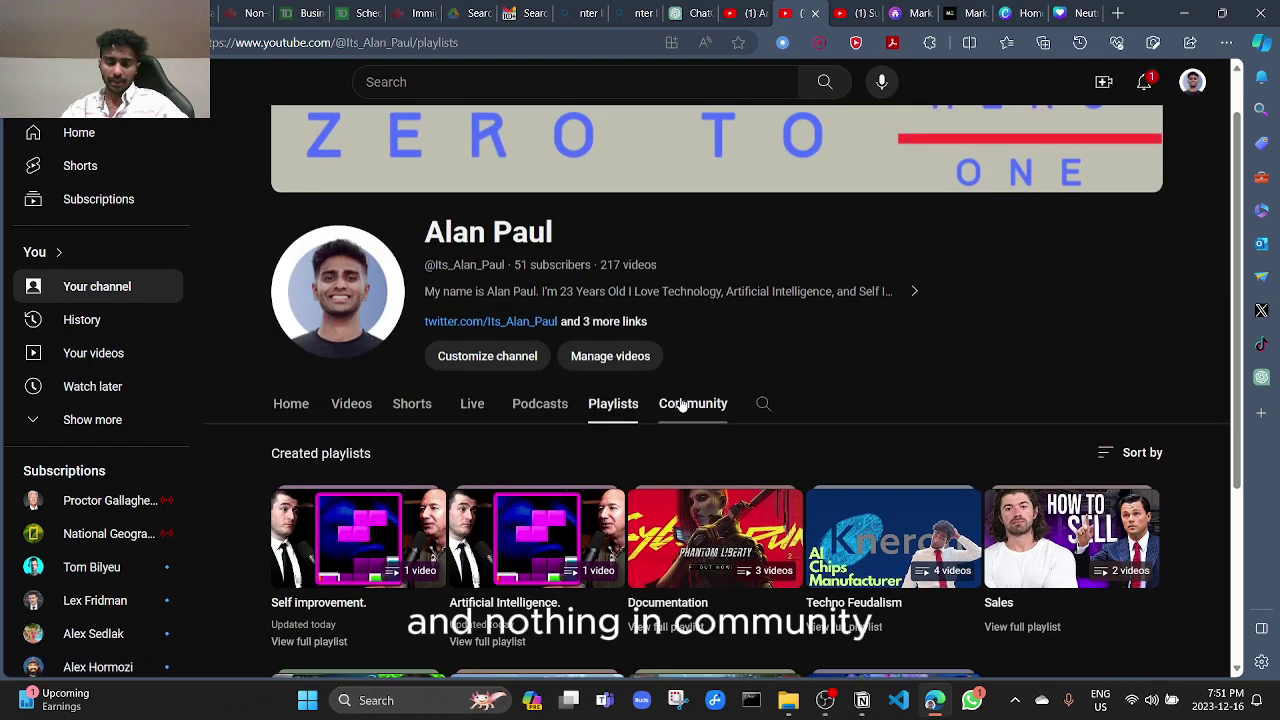
left_click(682, 404)
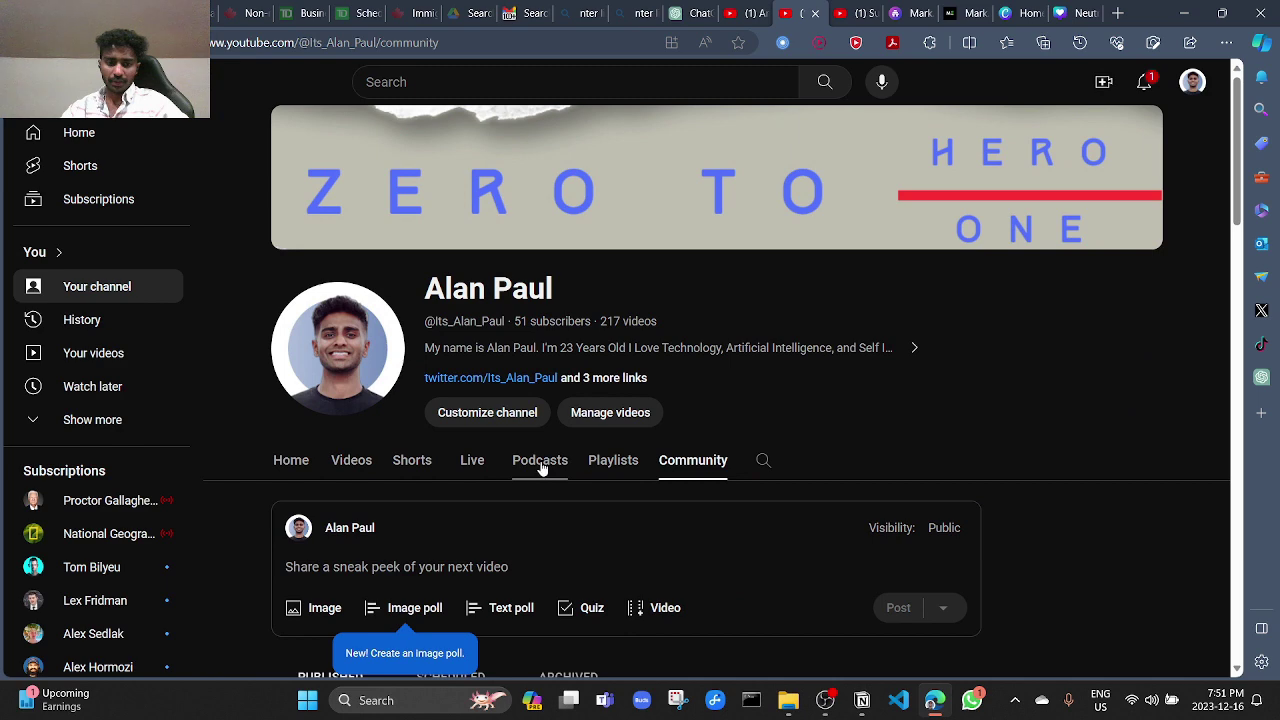
scroll(545, 465, "down", 2)
- Check the Podcasts and Home pages, then list uploads on the Videos tab
left_click(560, 285)
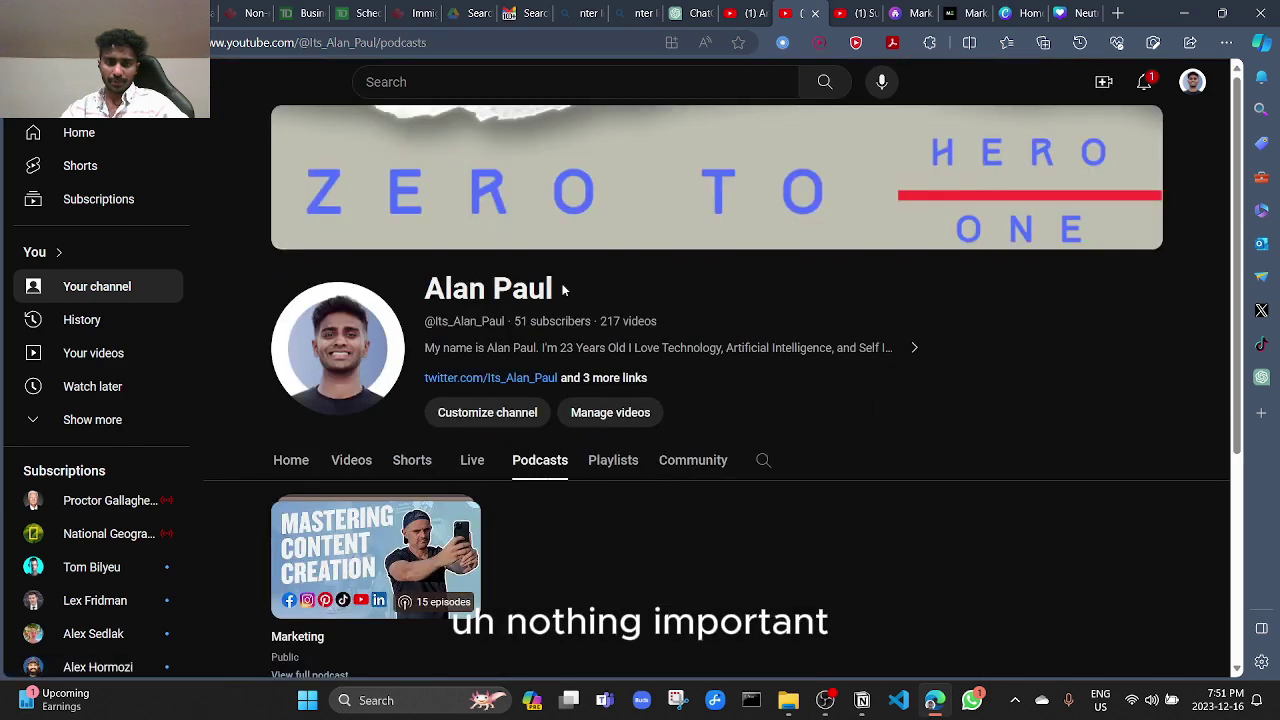
scroll(540, 312, "down", 2)
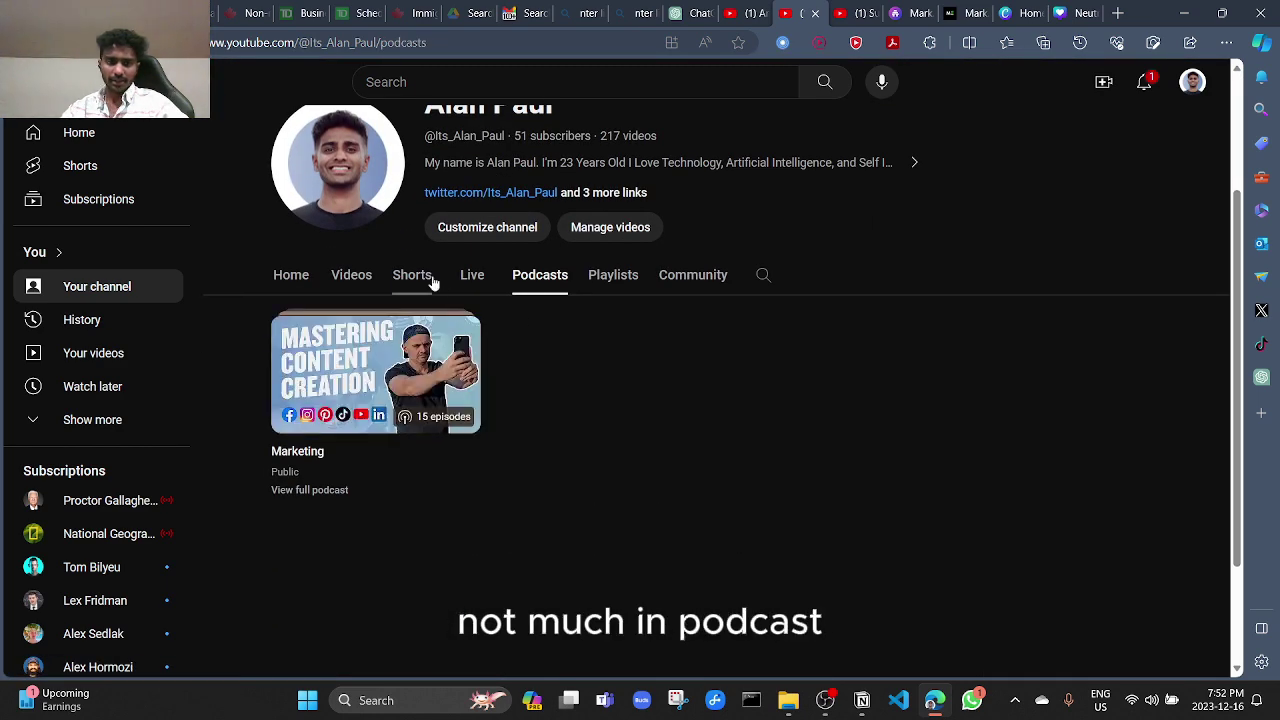
left_click(308, 293)
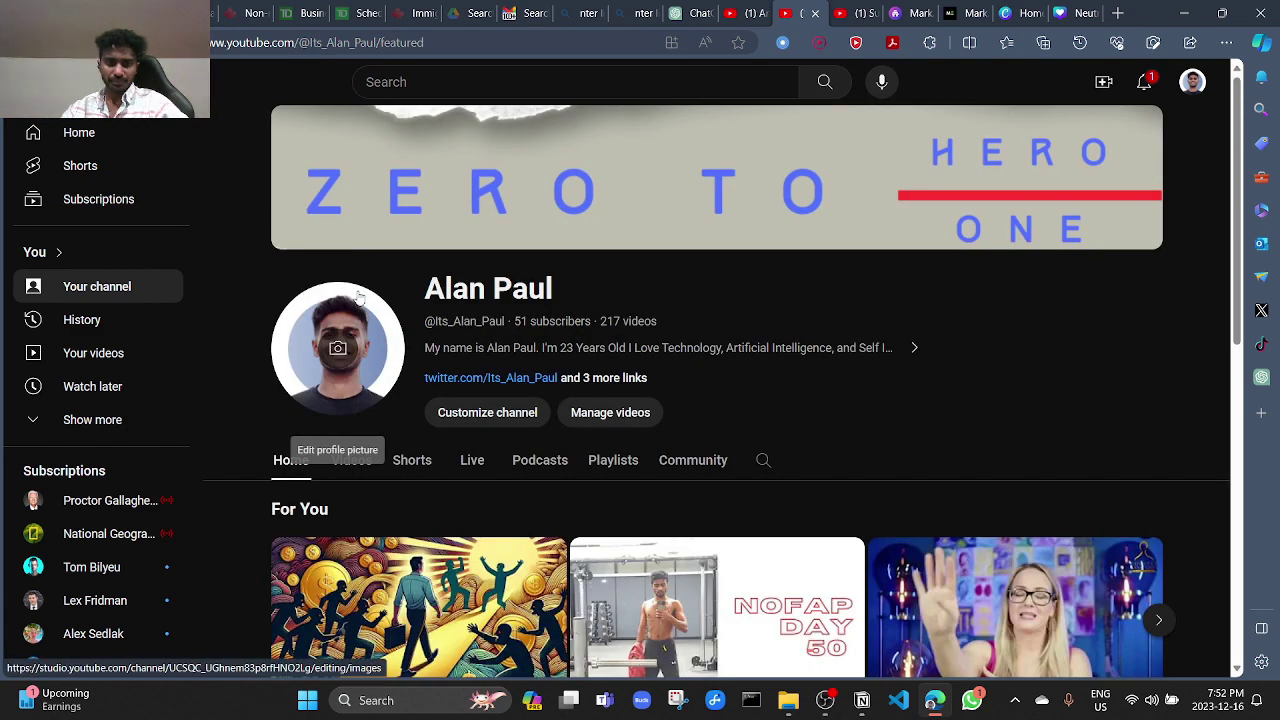
scroll(440, 302, "down", 1)
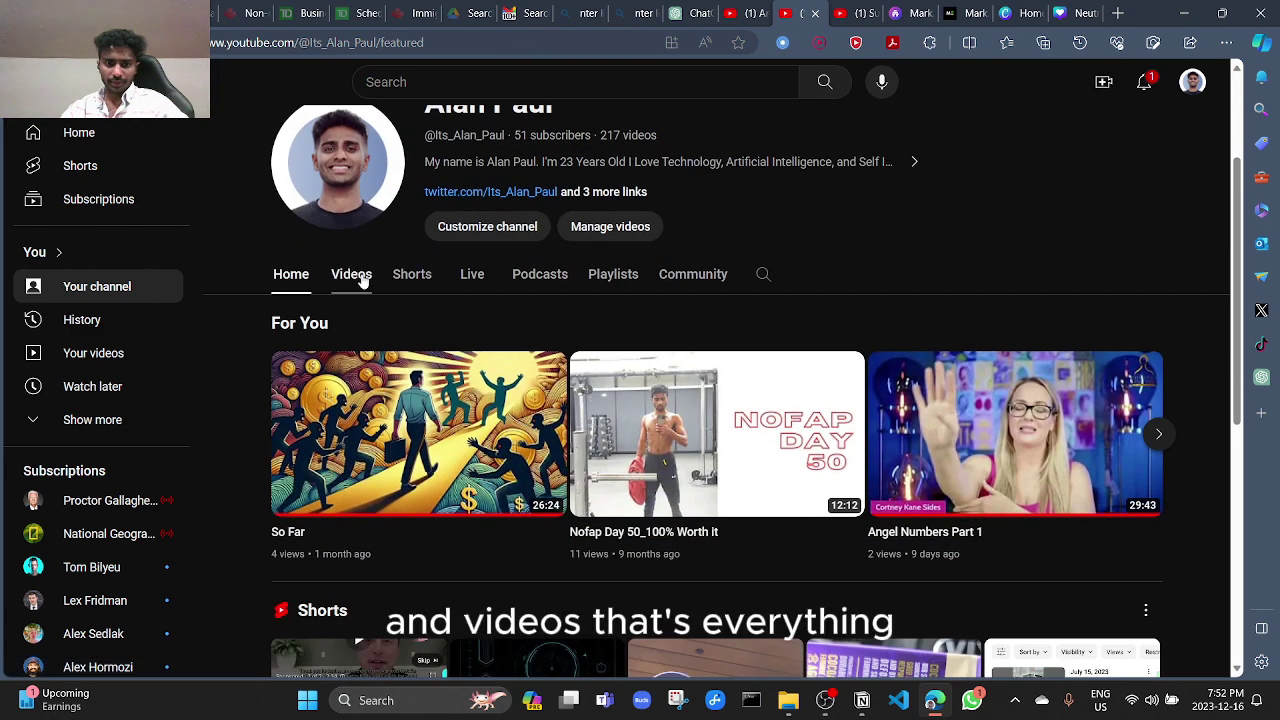
left_click(362, 281)
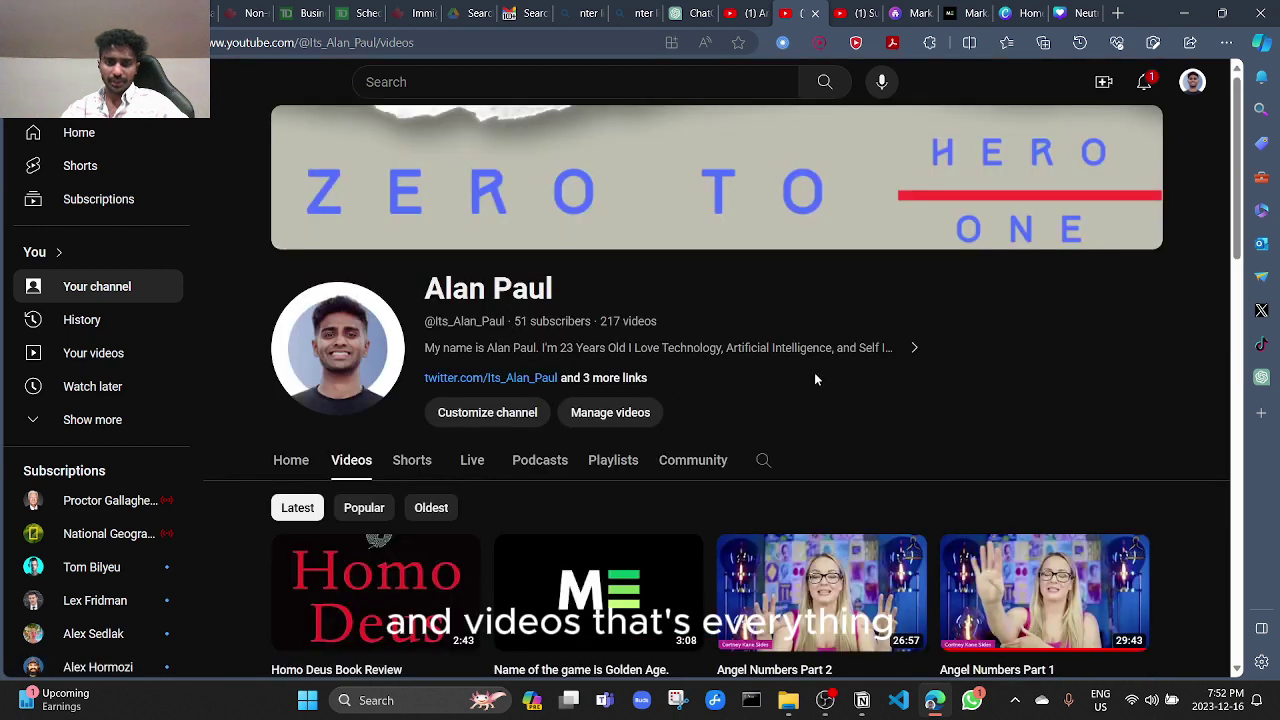
left_click(737, 16)
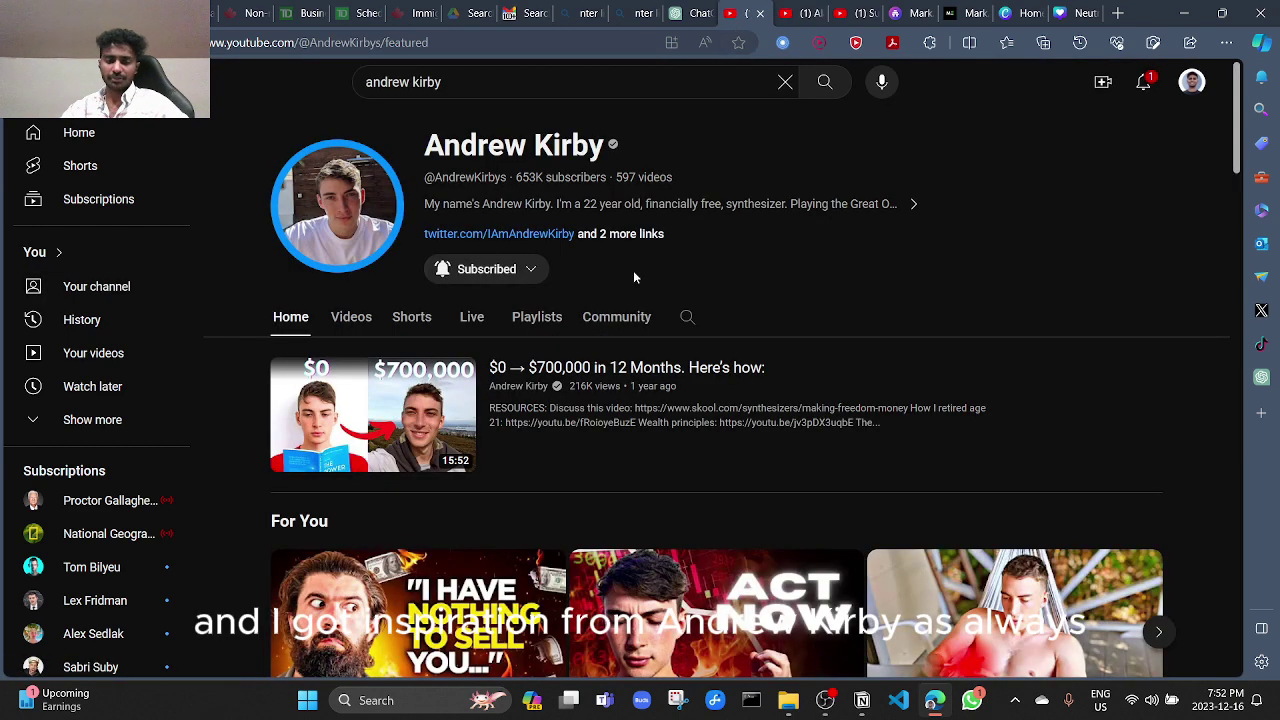
left_click(795, 14)
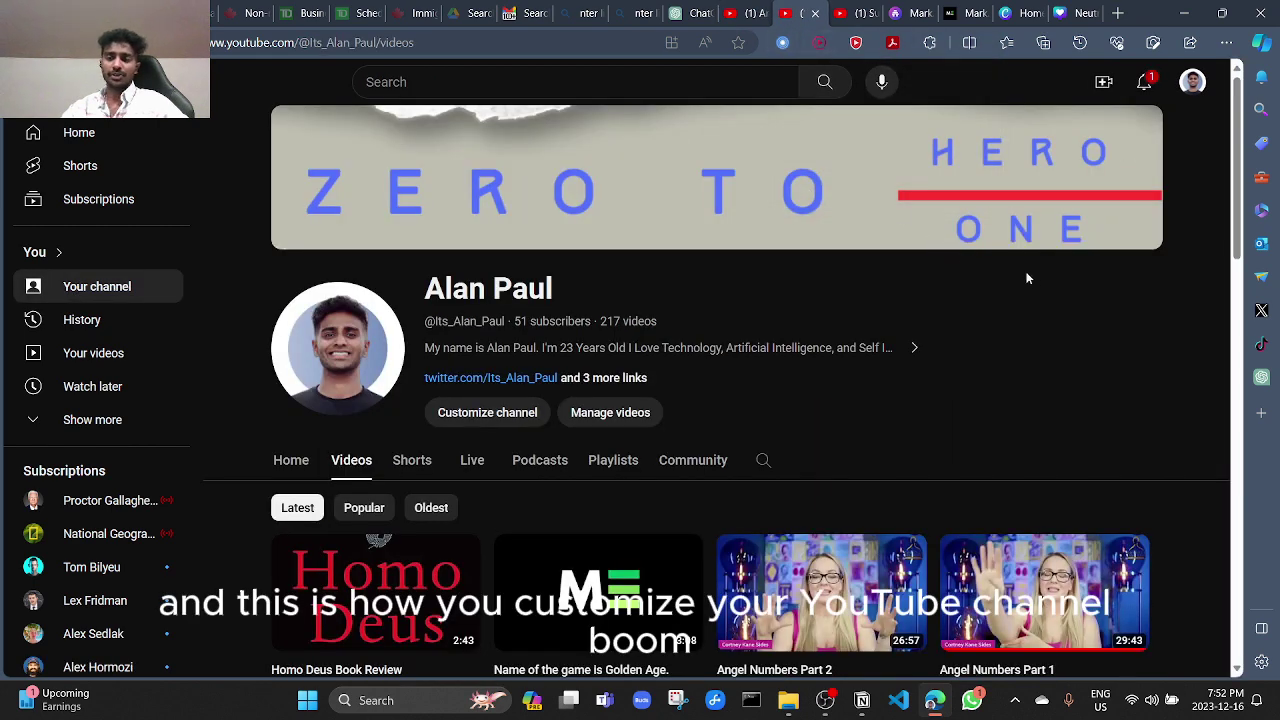